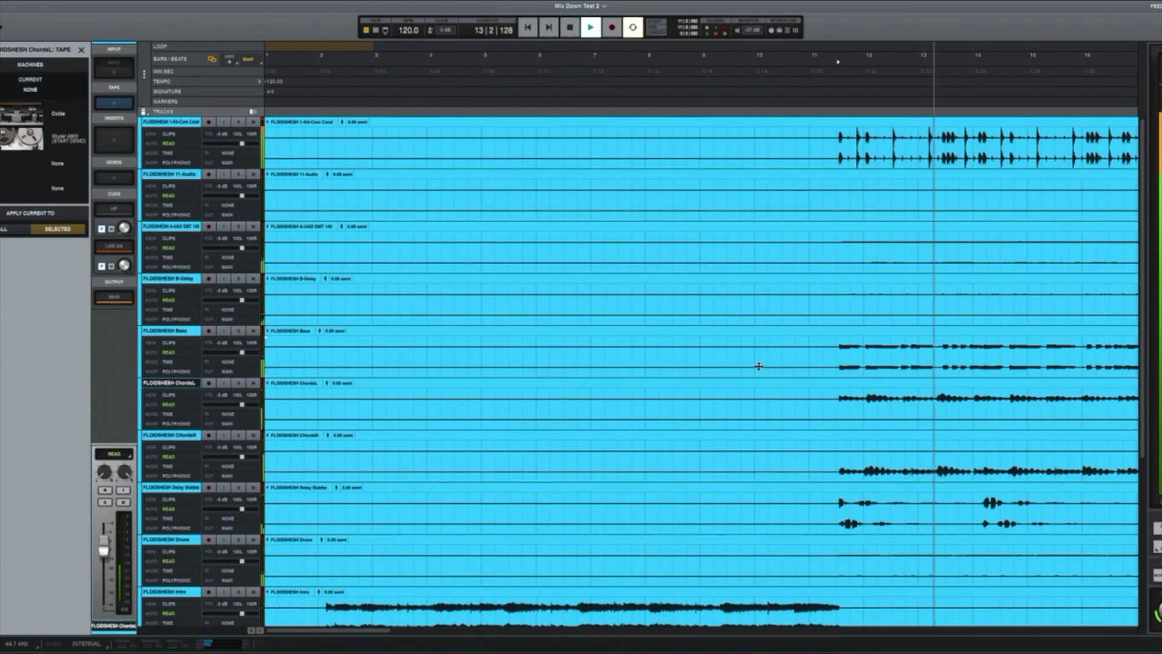
Show the mixer in place of the timeline and stop playback.
key("super+equal")
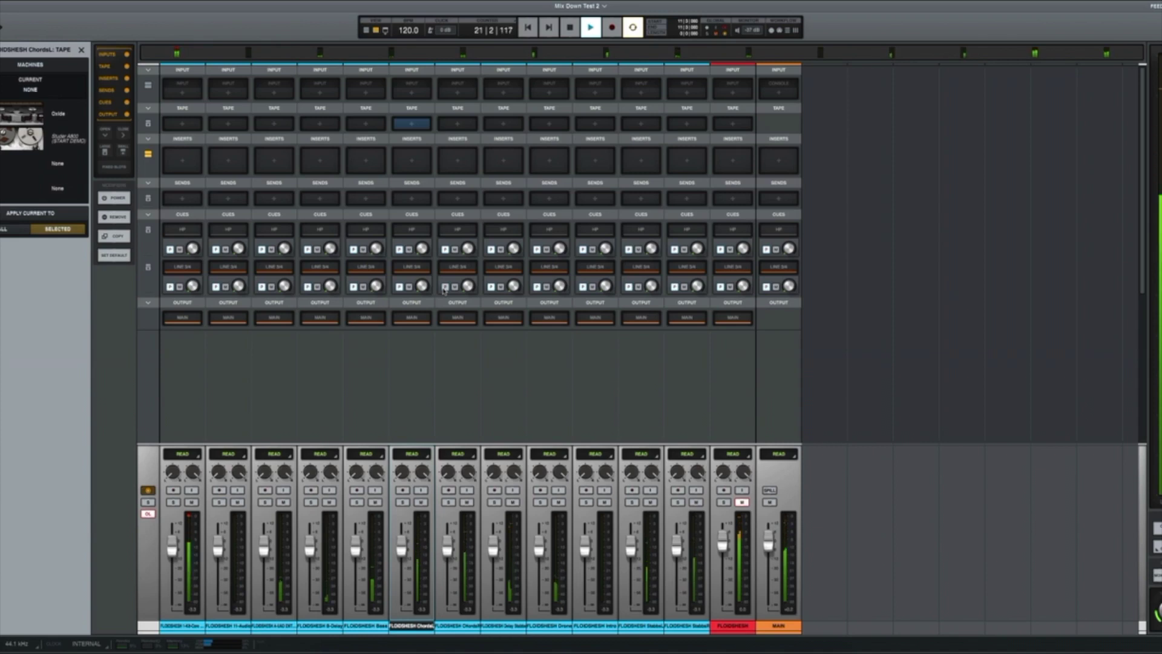
key("space")
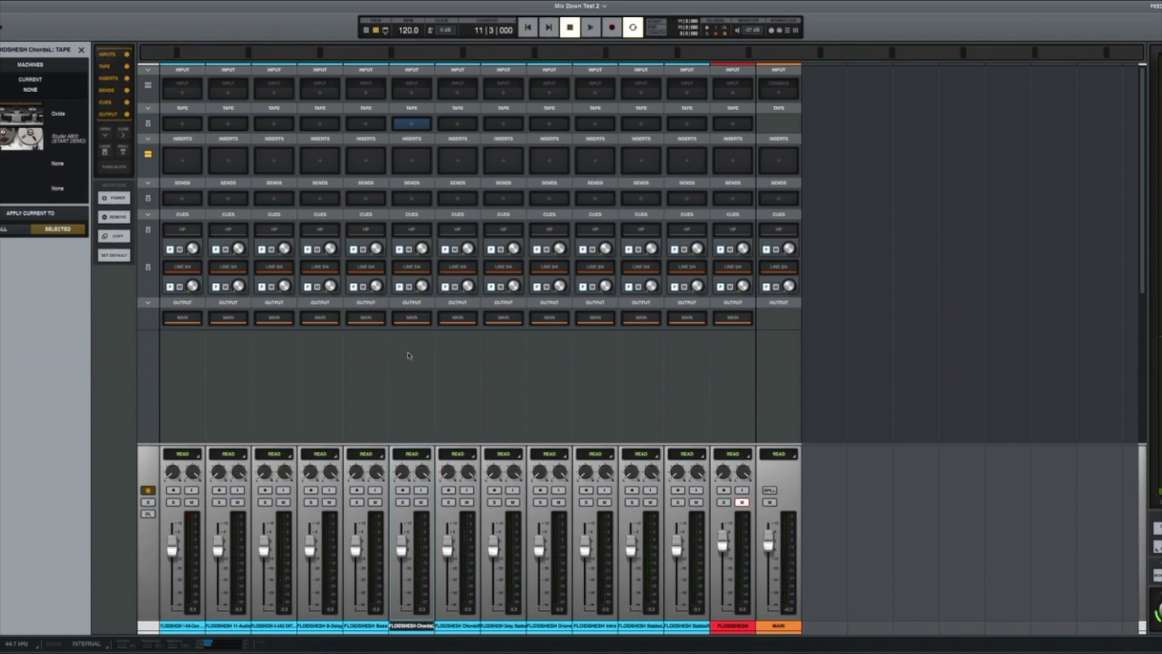
Play the original session in Ableton Live, return to the LUNA mix and play it for comparison.
key("ctrl+Right")
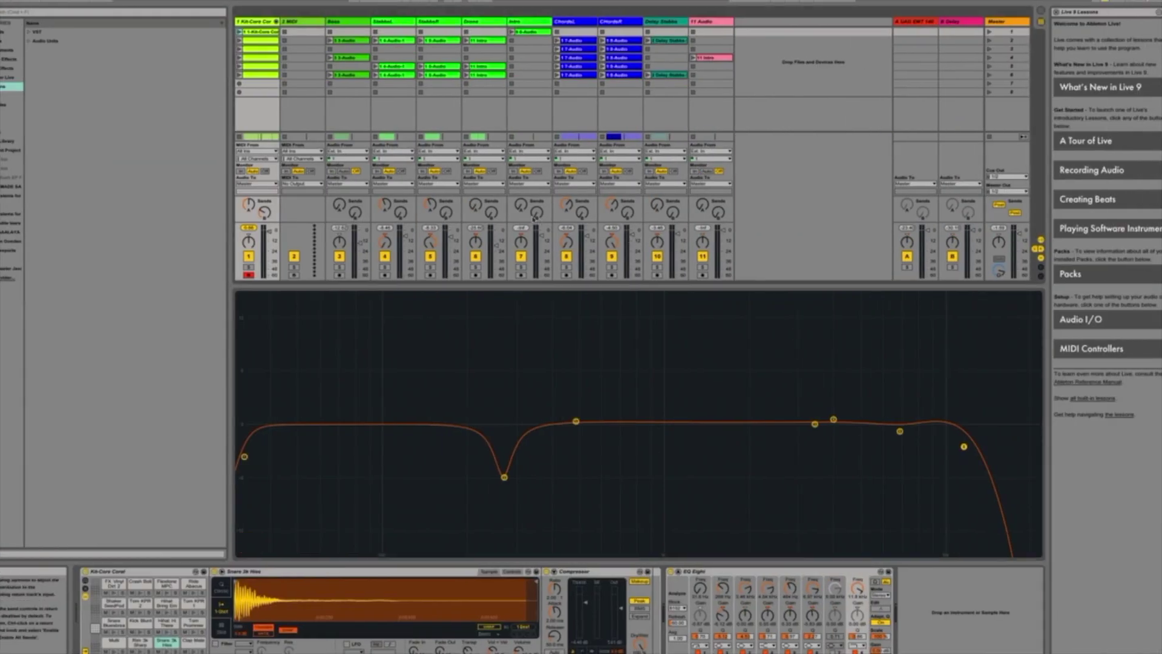
key("space")
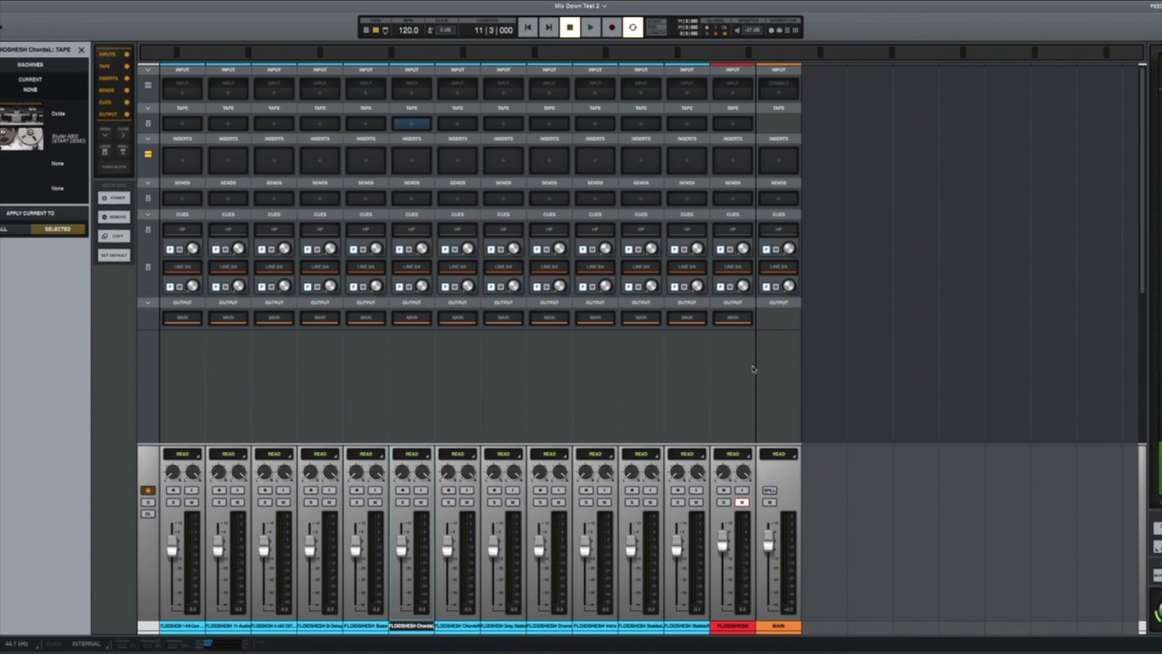
key("space")
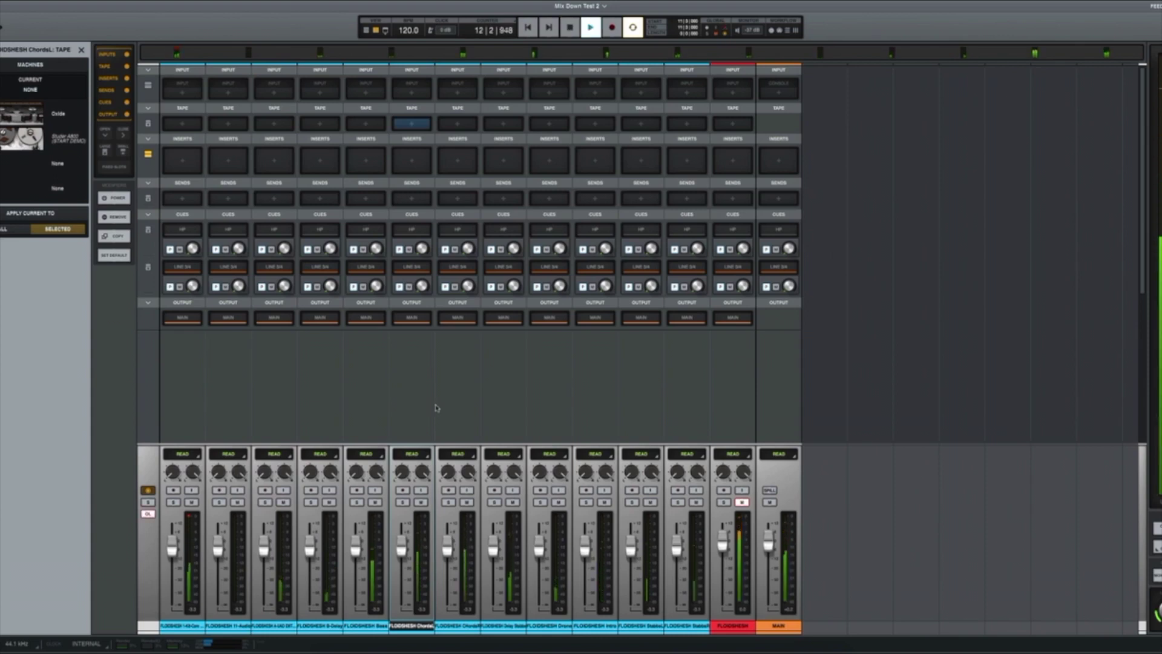
key("space")
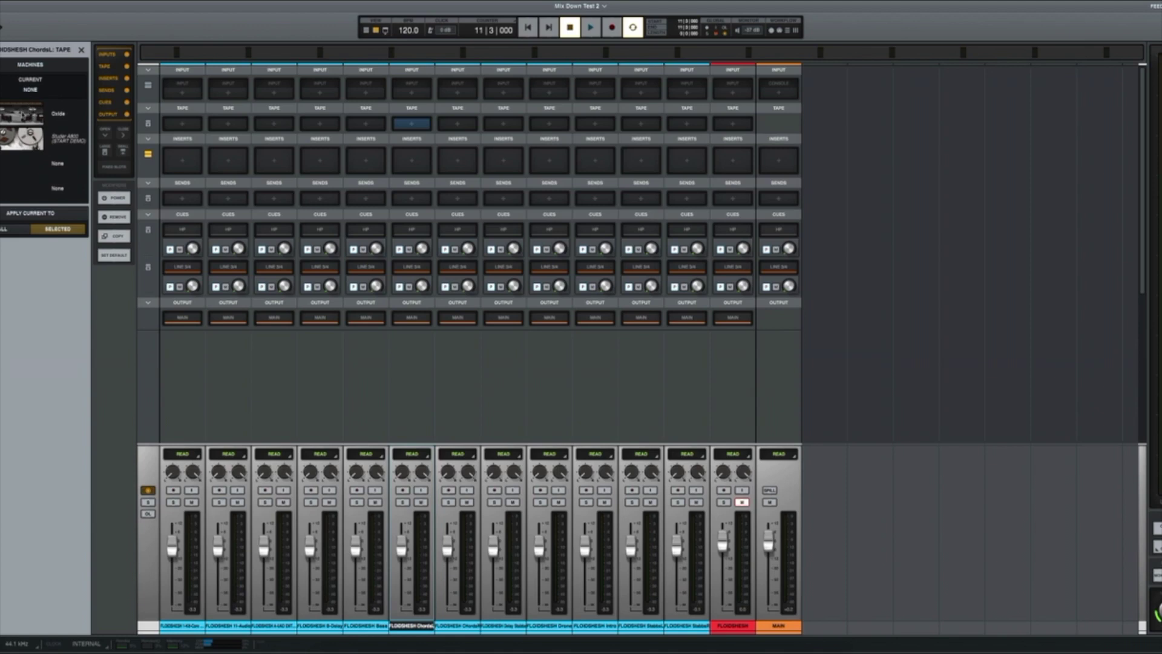
Select all tracks from 1-Kit-Core Coral to StabbsR and load the Oxide tape machine on them.
left_click(80, 49)
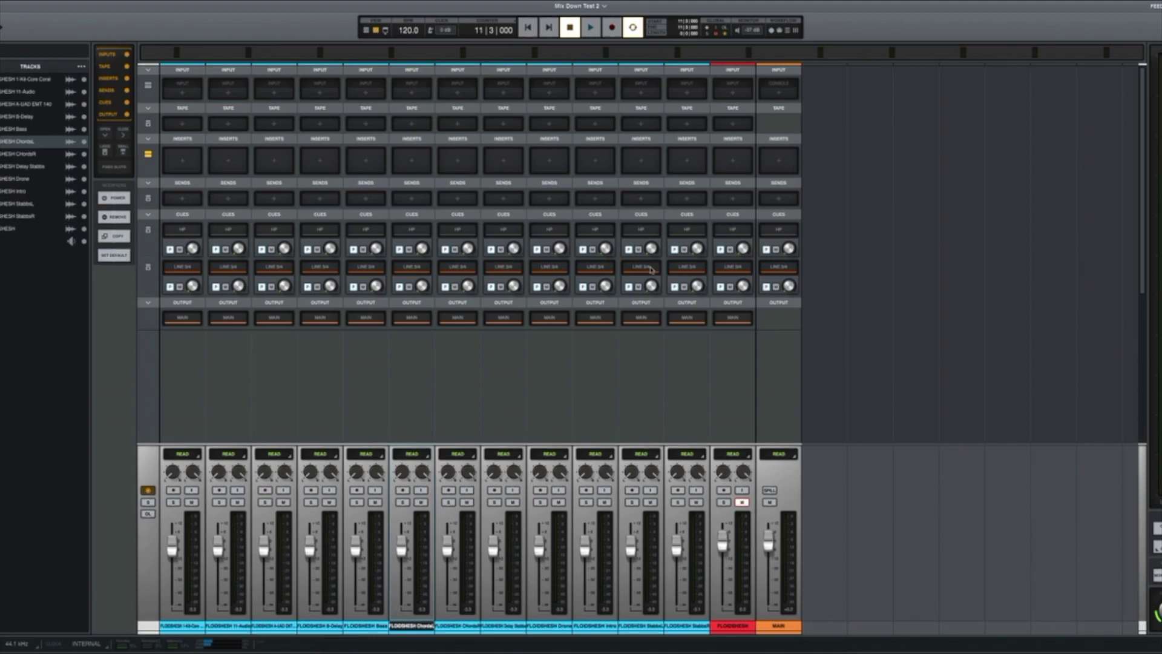
left_click(7, 82)
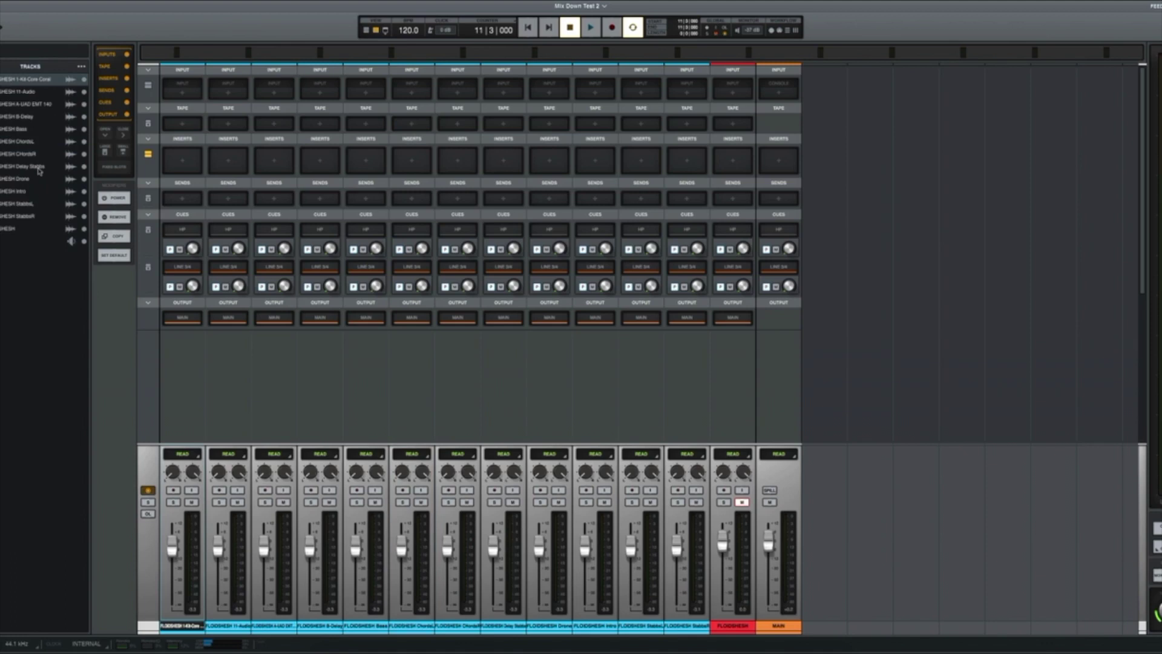
left_click(25, 217, "shift")
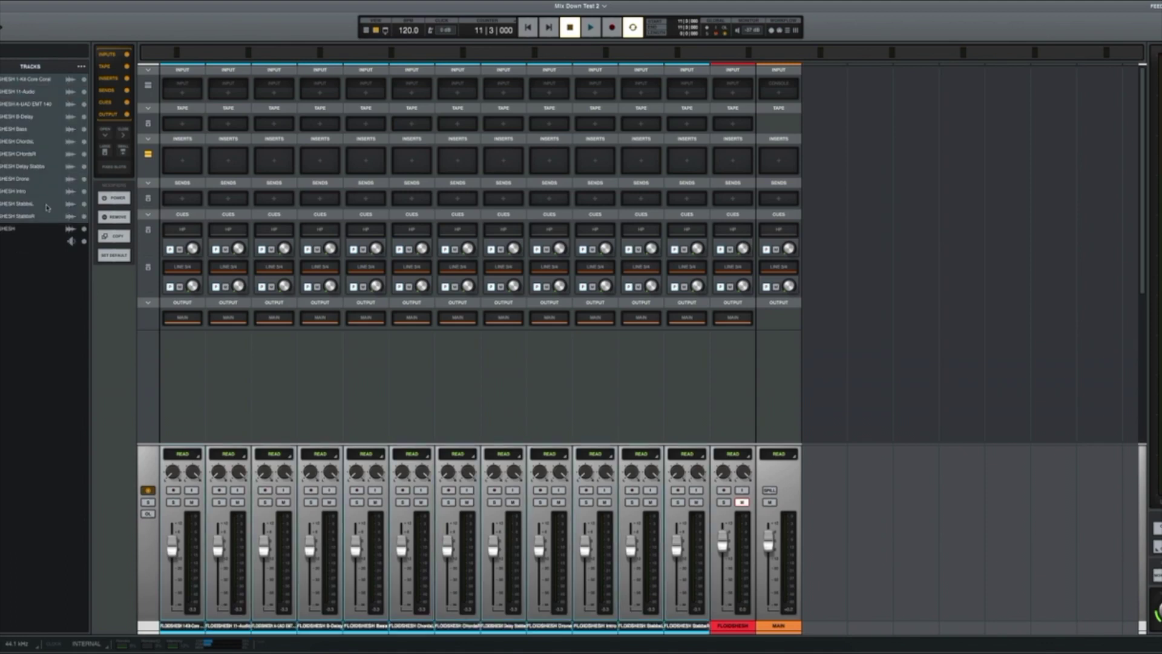
left_click(178, 128)
left_click(30, 112)
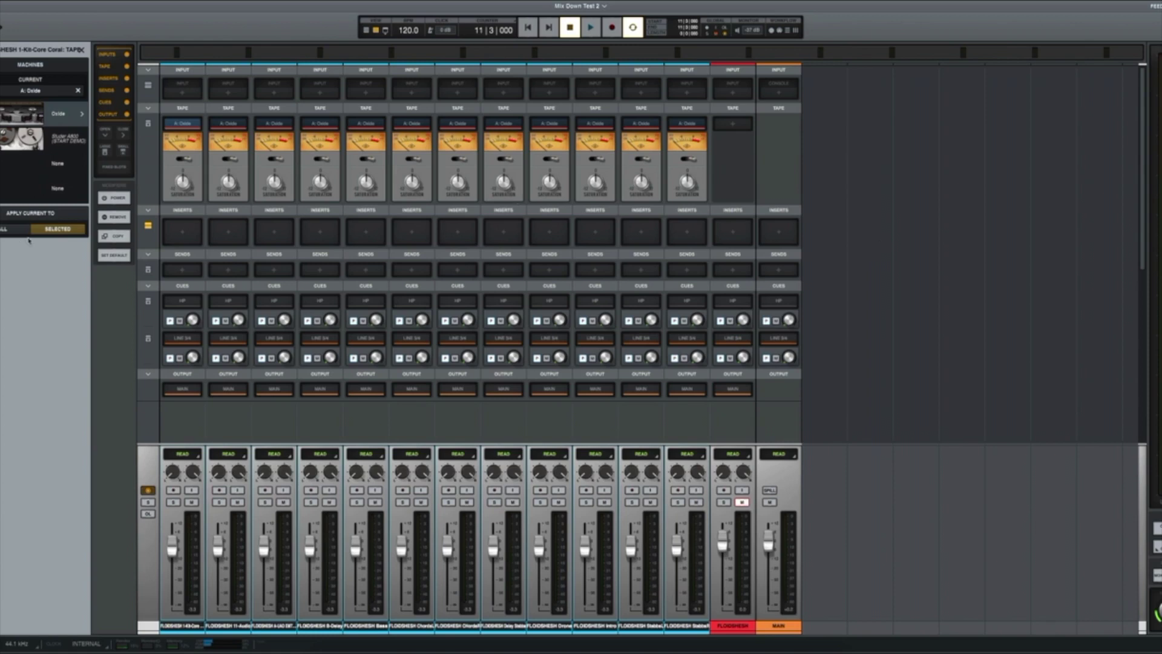
left_click(83, 52)
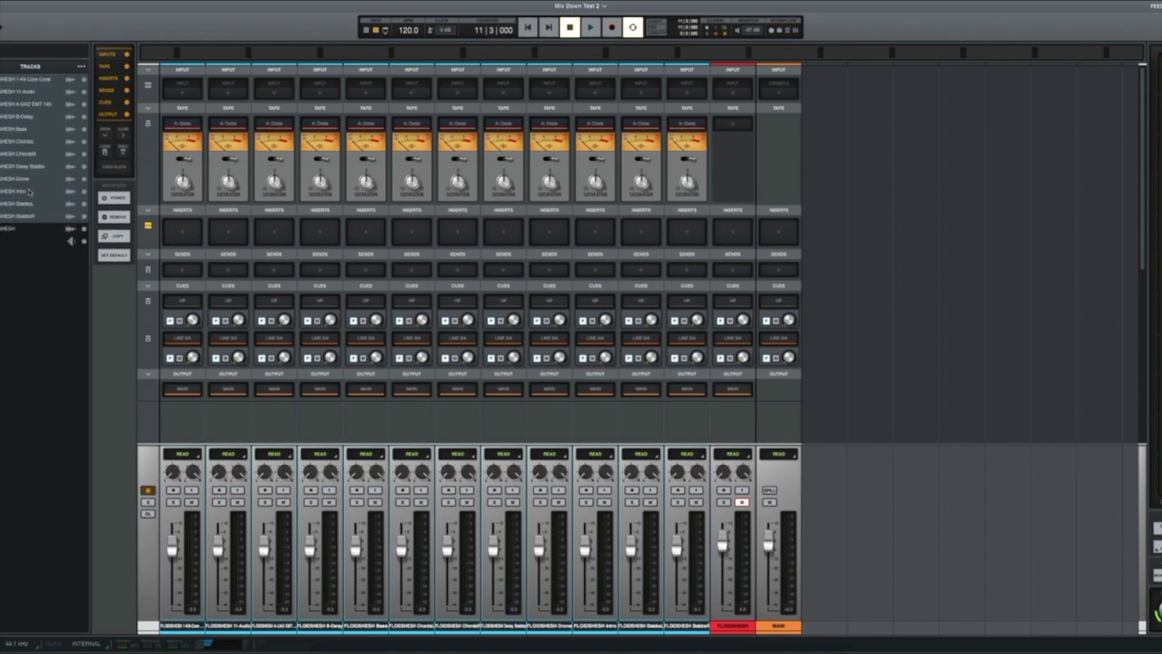
Play the mix while switching the Oxide tape machines on the selected tracks off and on to compare the sound.
left_click(183, 159)
left_click(185, 161)
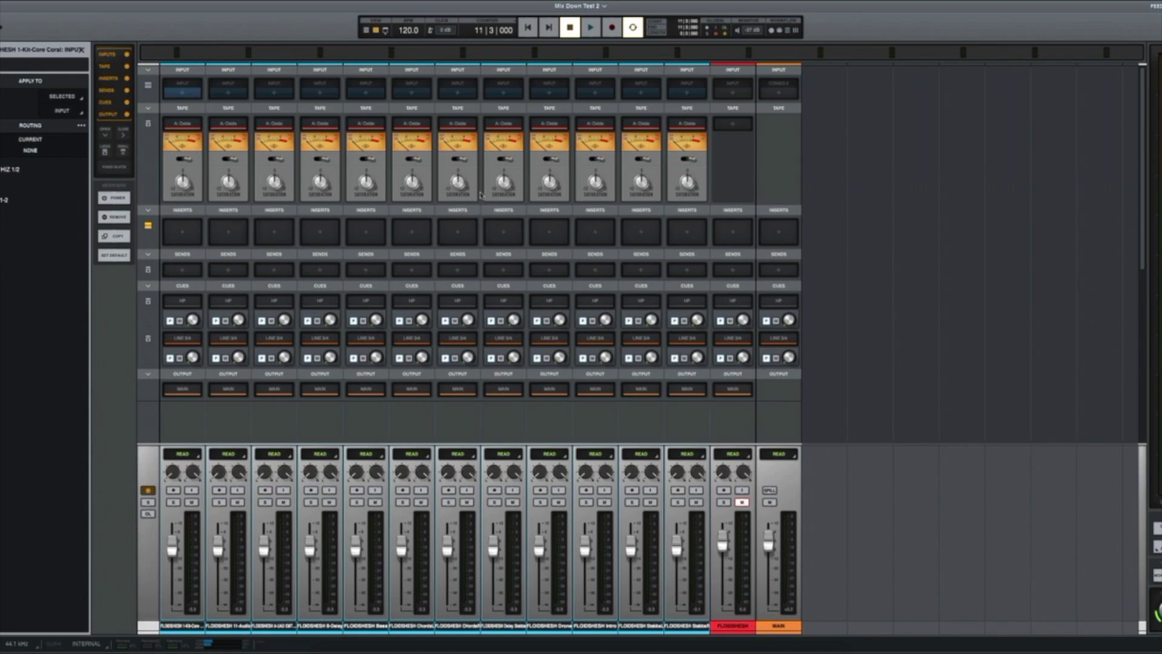
key("space")
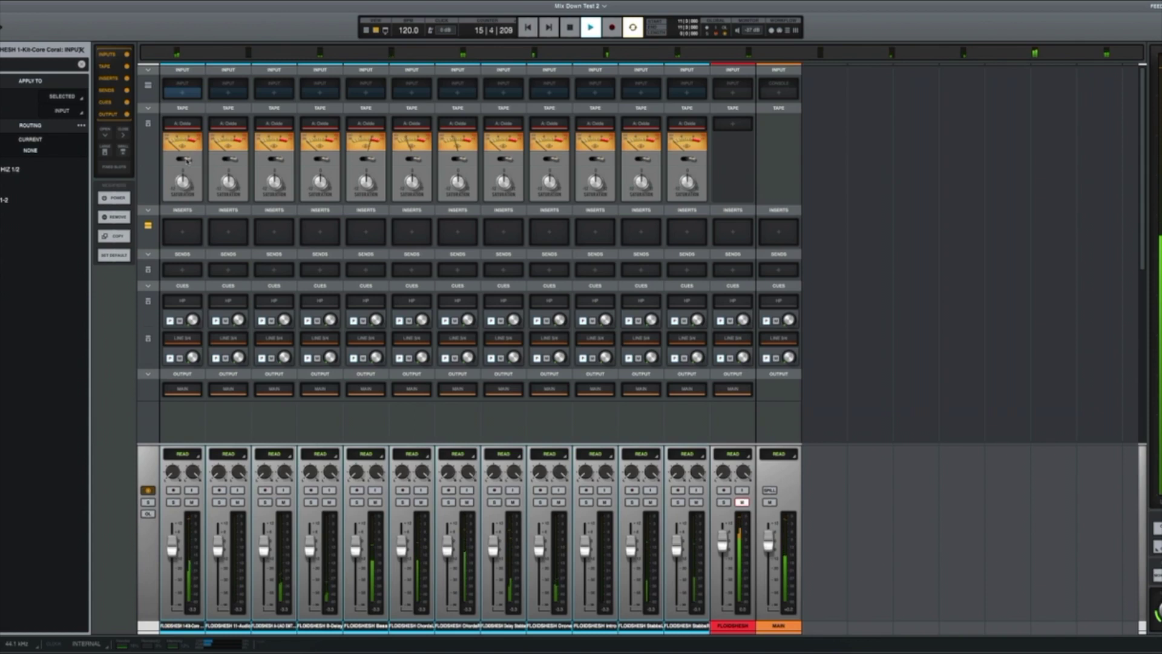
left_click(187, 161)
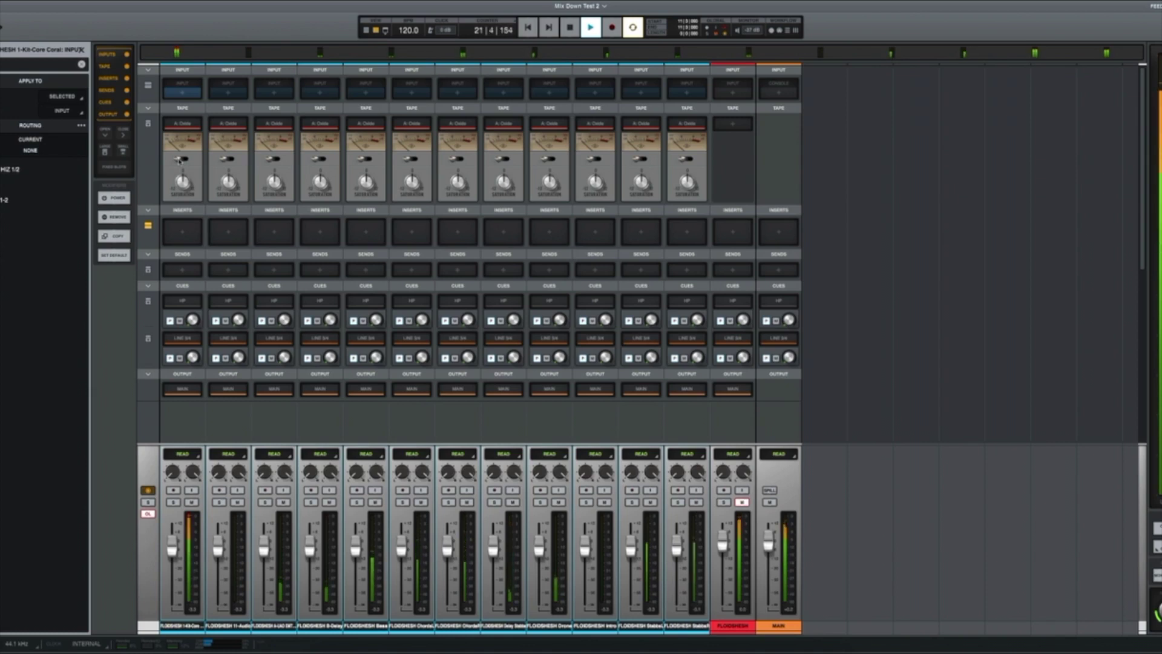
key("space")
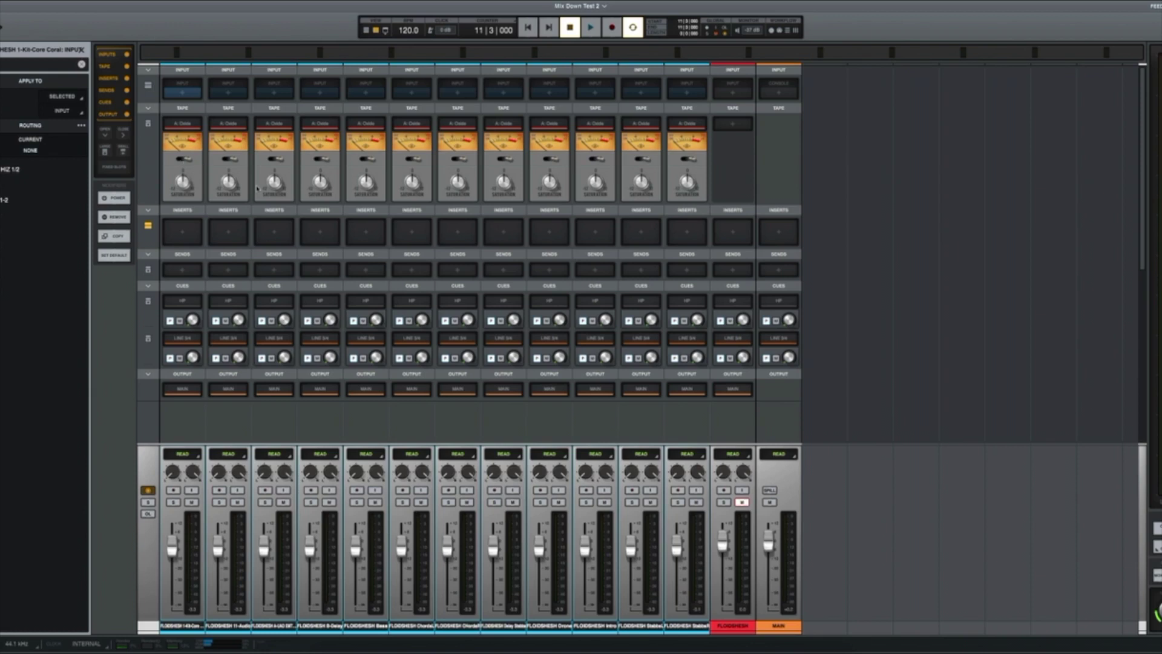
Play the mix again with Oxide engaged and bypass it on the selected tracks during playback.
key("space")
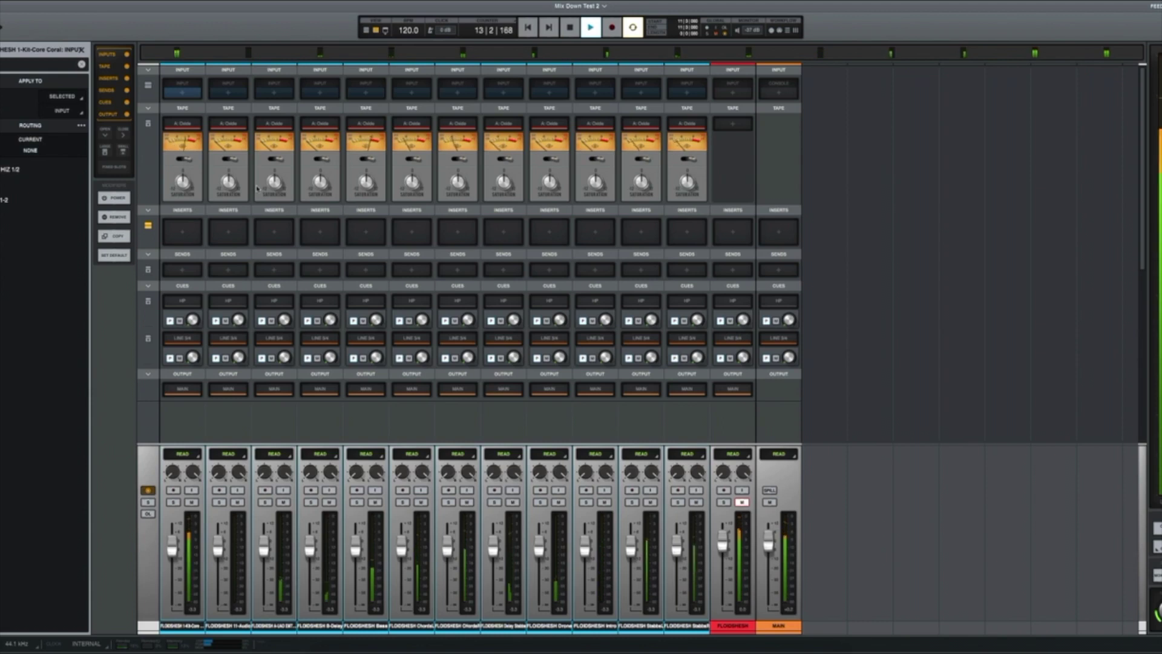
left_click(189, 161)
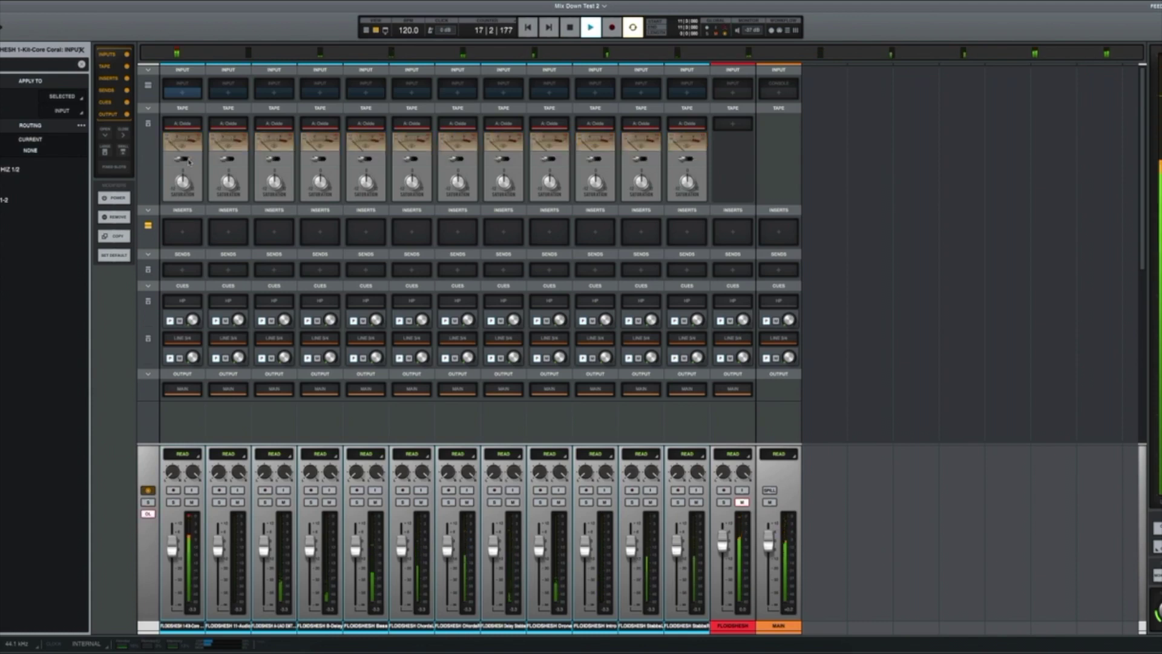
key("space")
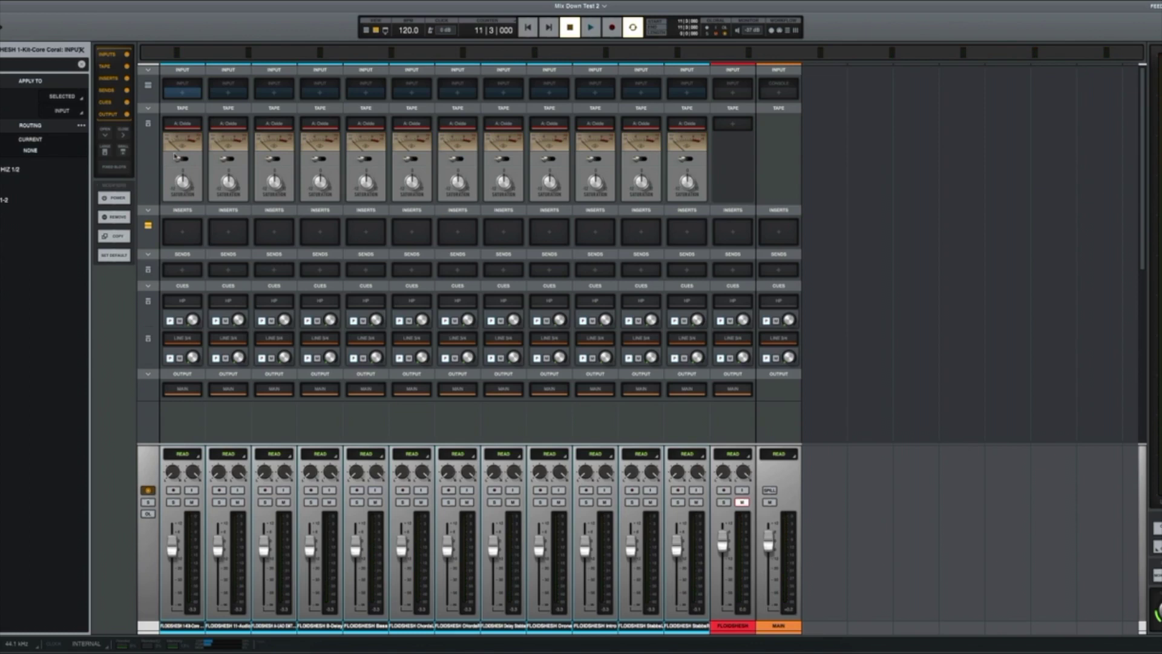
Re-engage the Oxide tape machines on the selected tracks and audition the mix twice from bar 11.
left_click(180, 160)
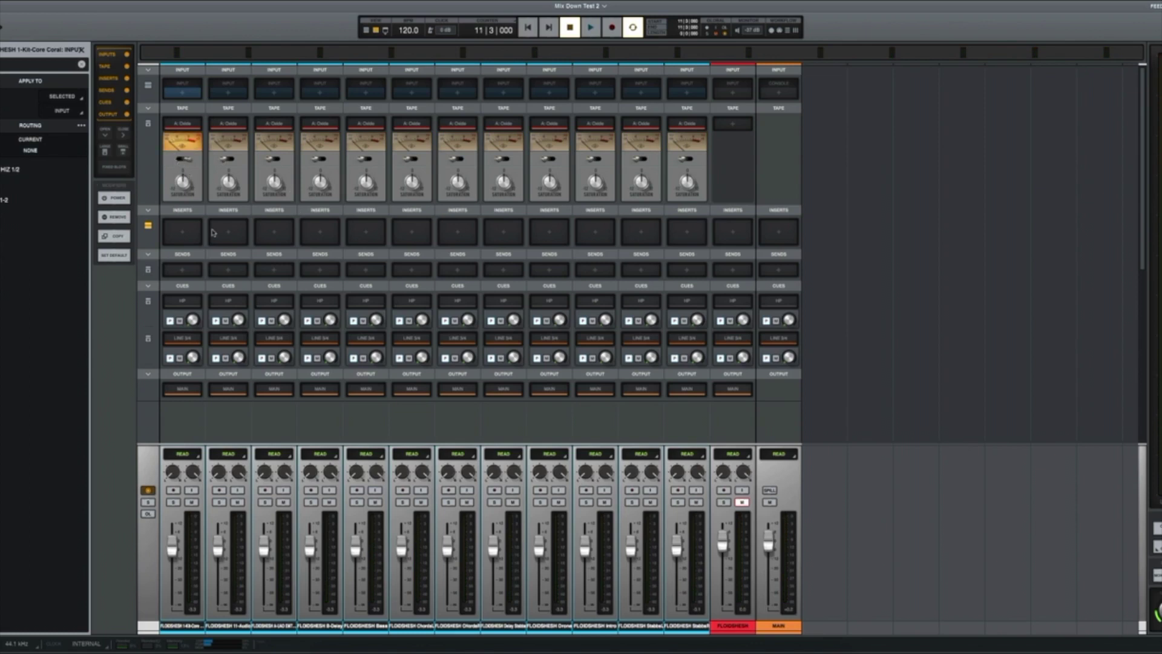
key("space")
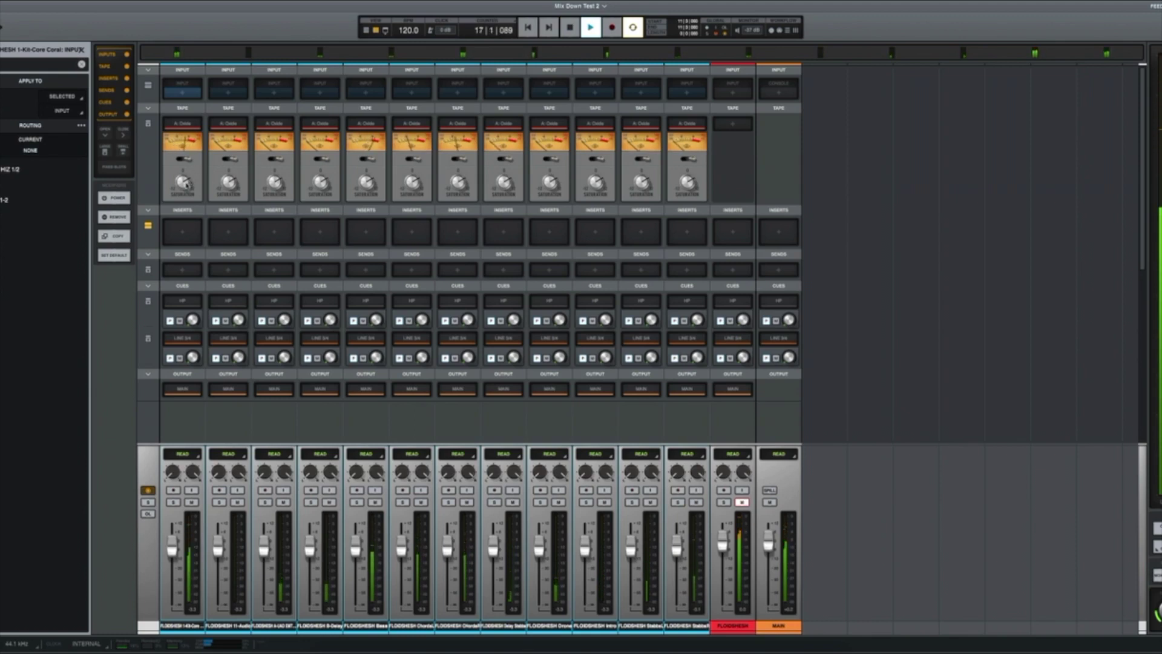
key("space")
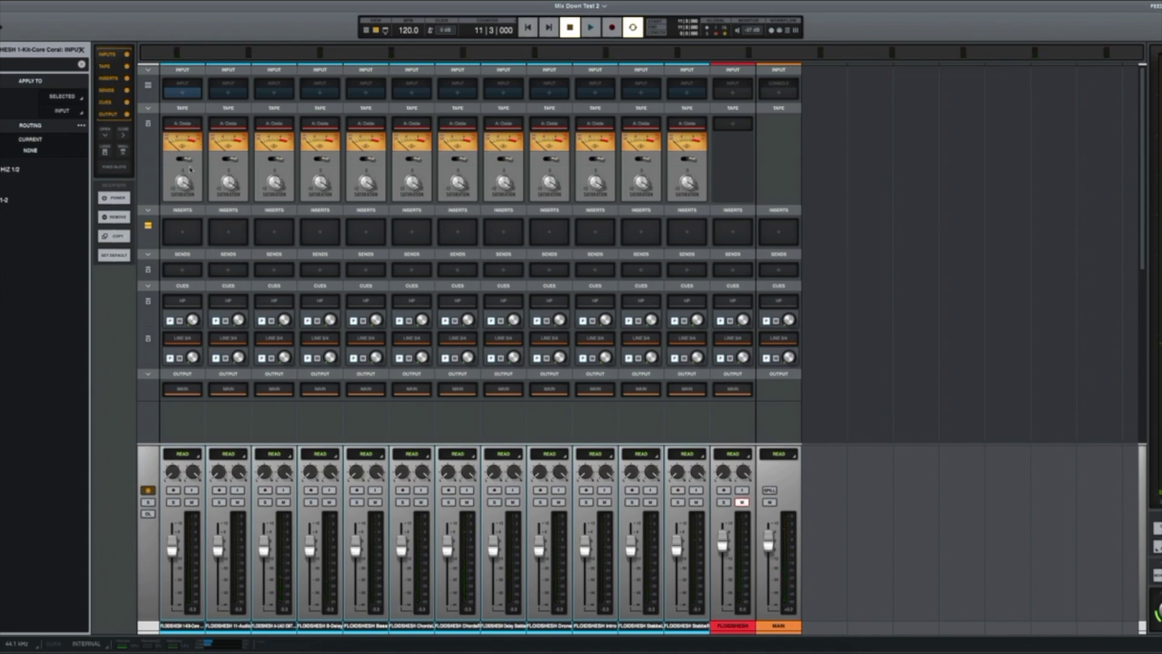
key("space")
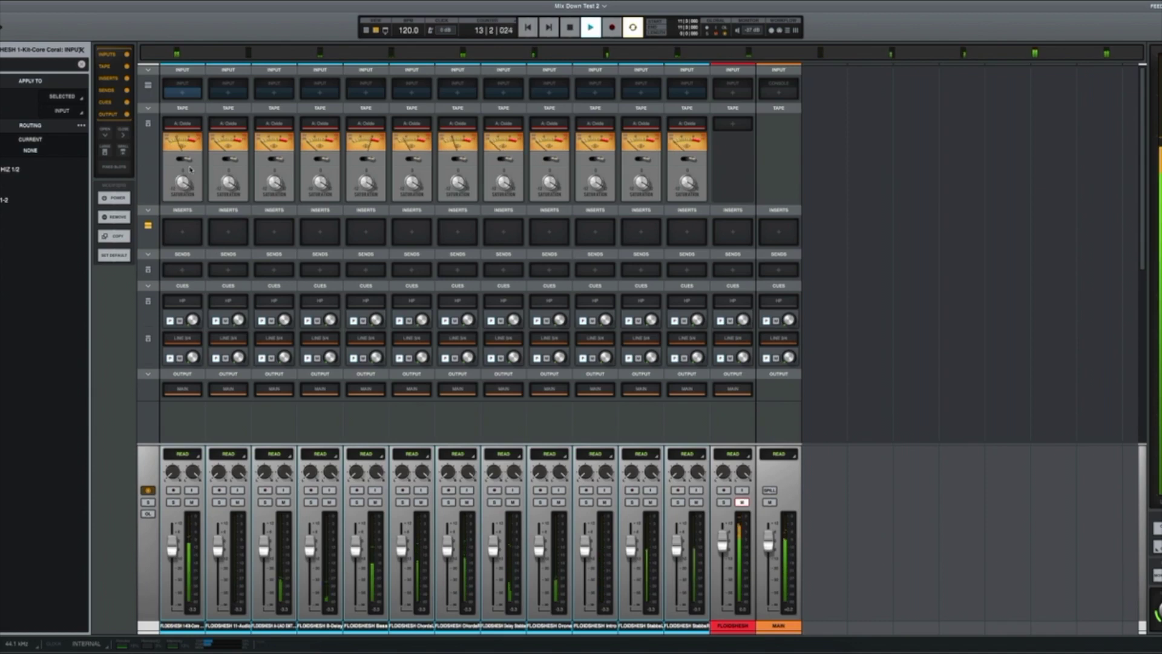
key("space")
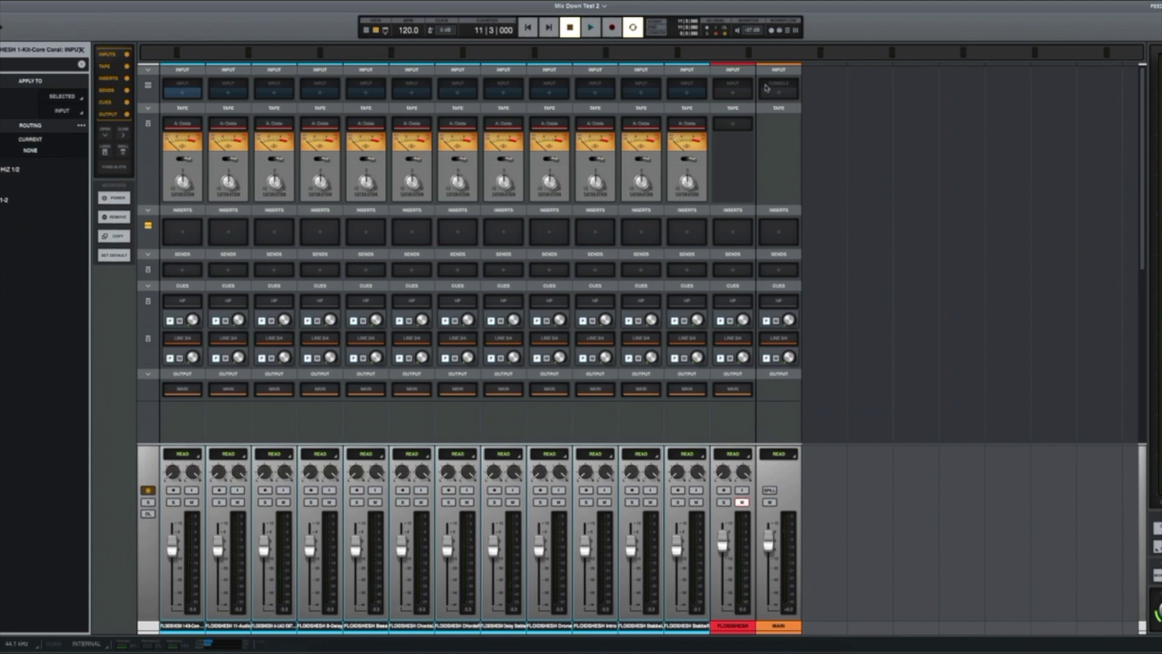
Load the Neve Summing console on the Main output and bypass the Oxide tape machines on the selected tracks.
left_click(790, 104)
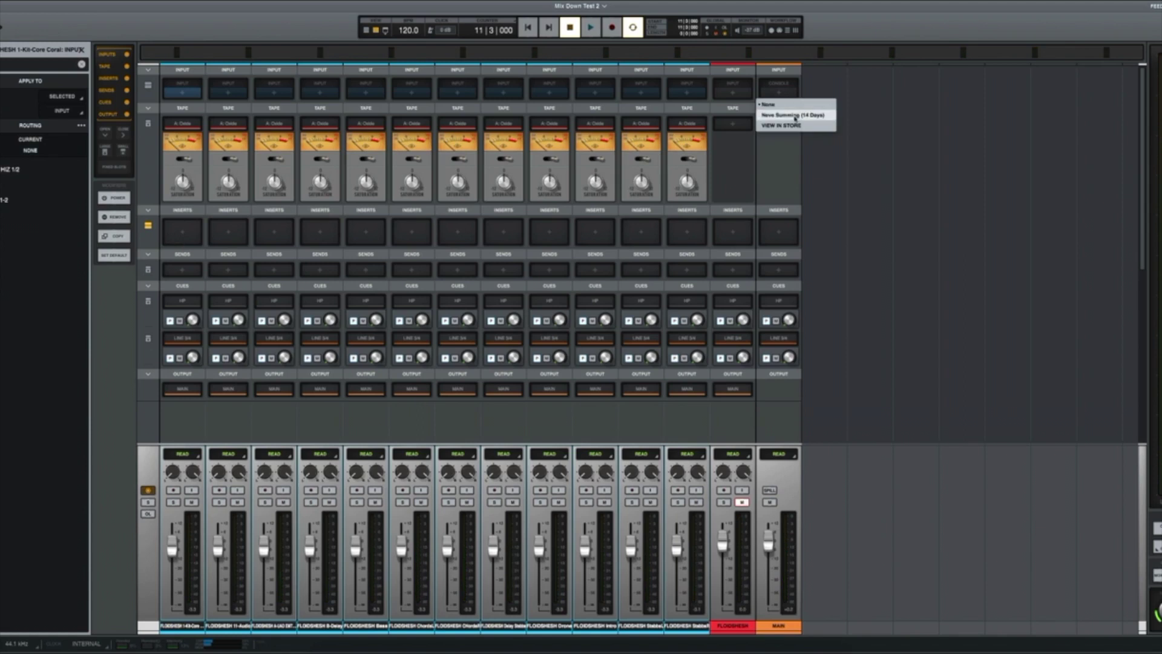
left_click(795, 115)
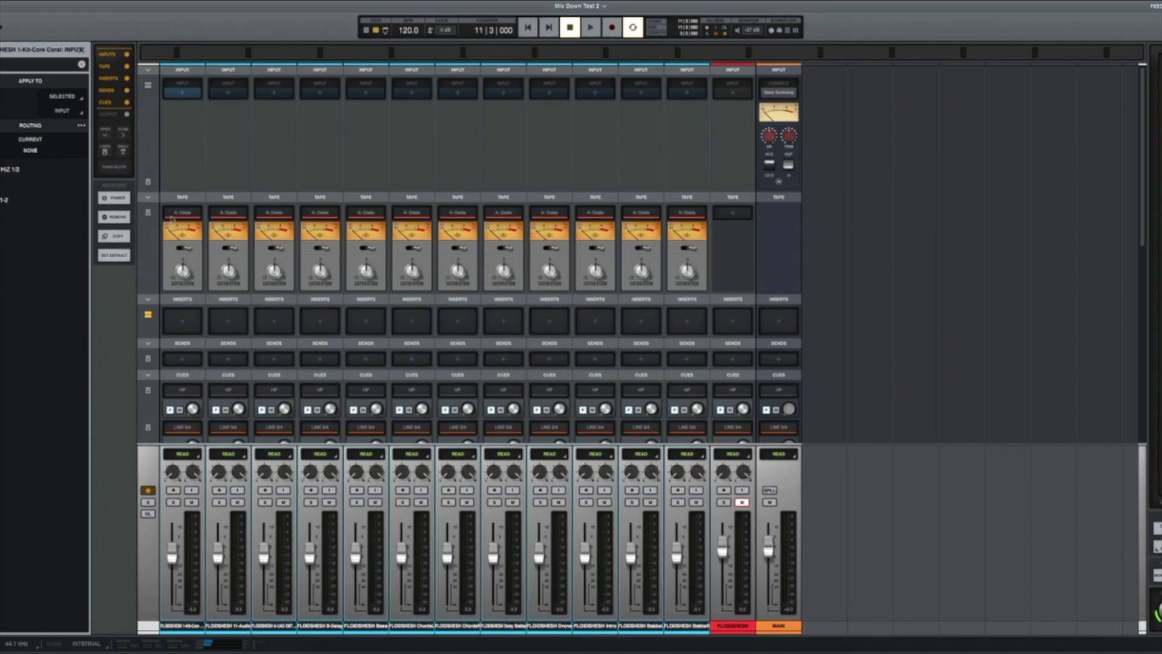
left_click(184, 248)
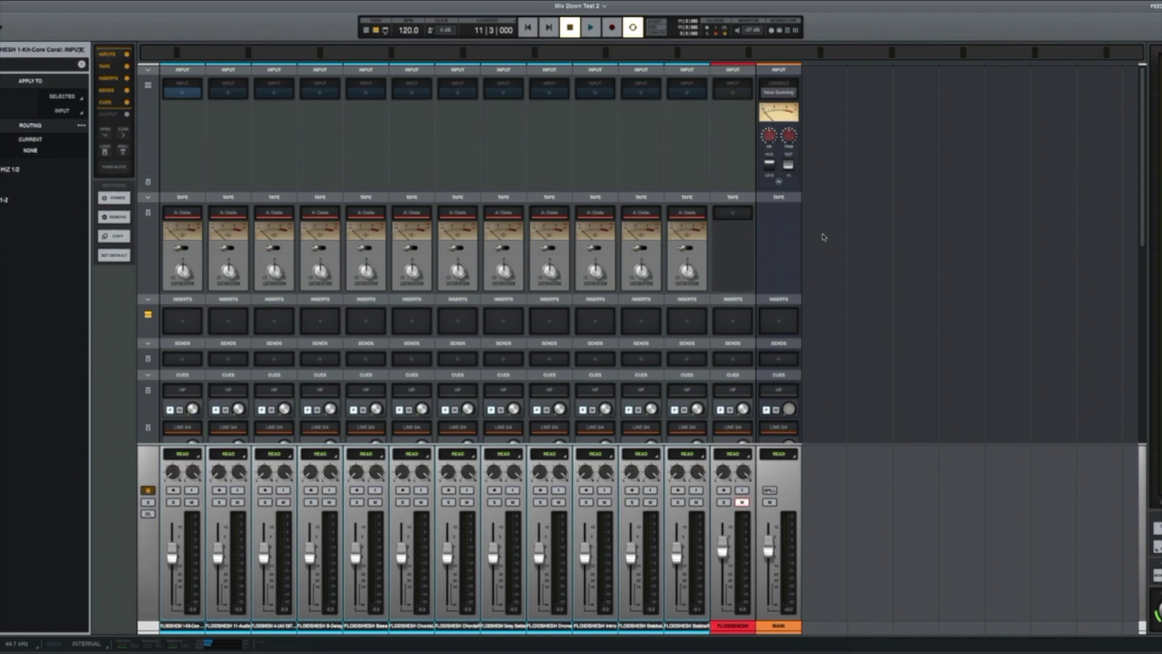
Play the mix while switching Neve Summing in and out on the Main output, leaving it switched out.
key("space")
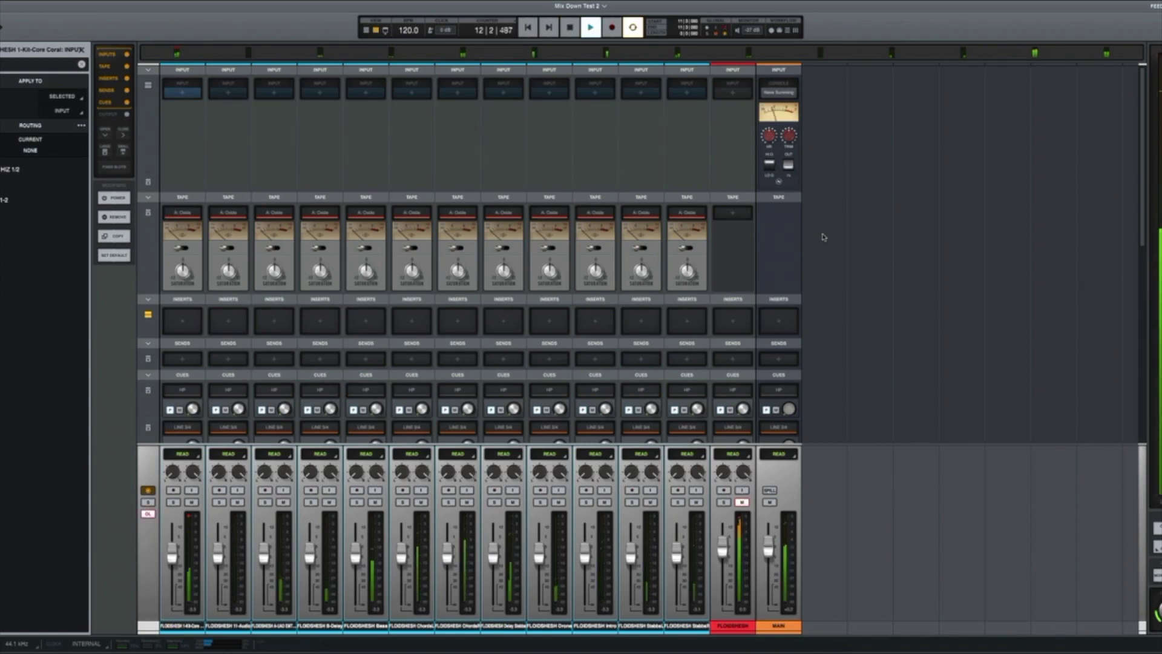
left_click(788, 164)
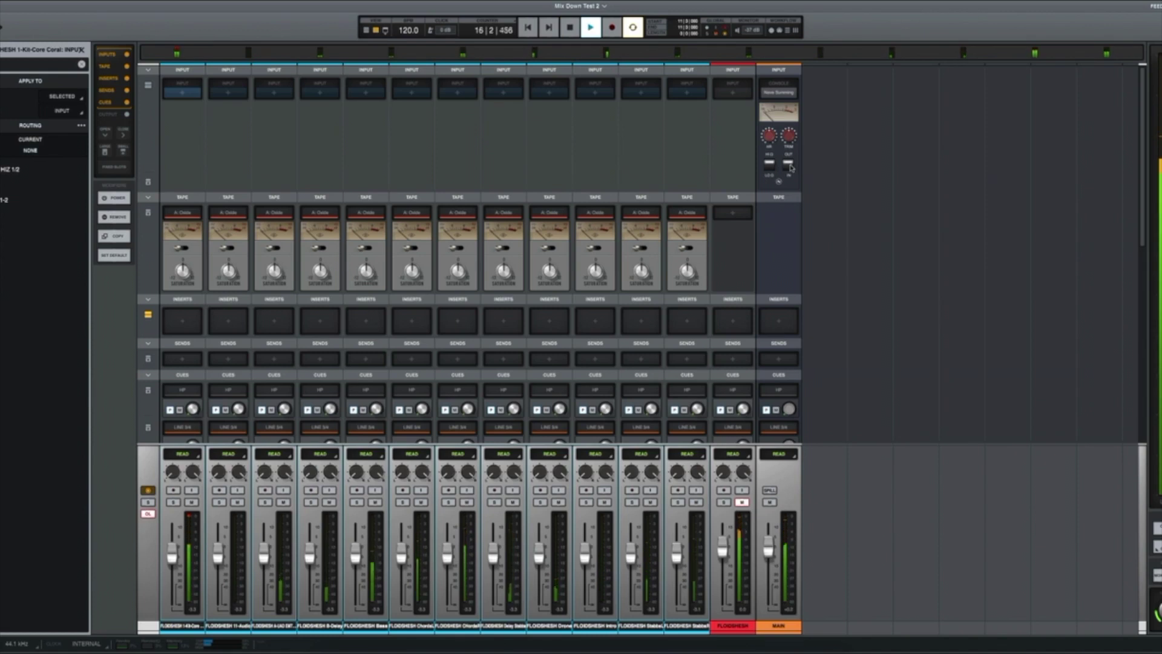
left_click(788, 163)
left_click(788, 164)
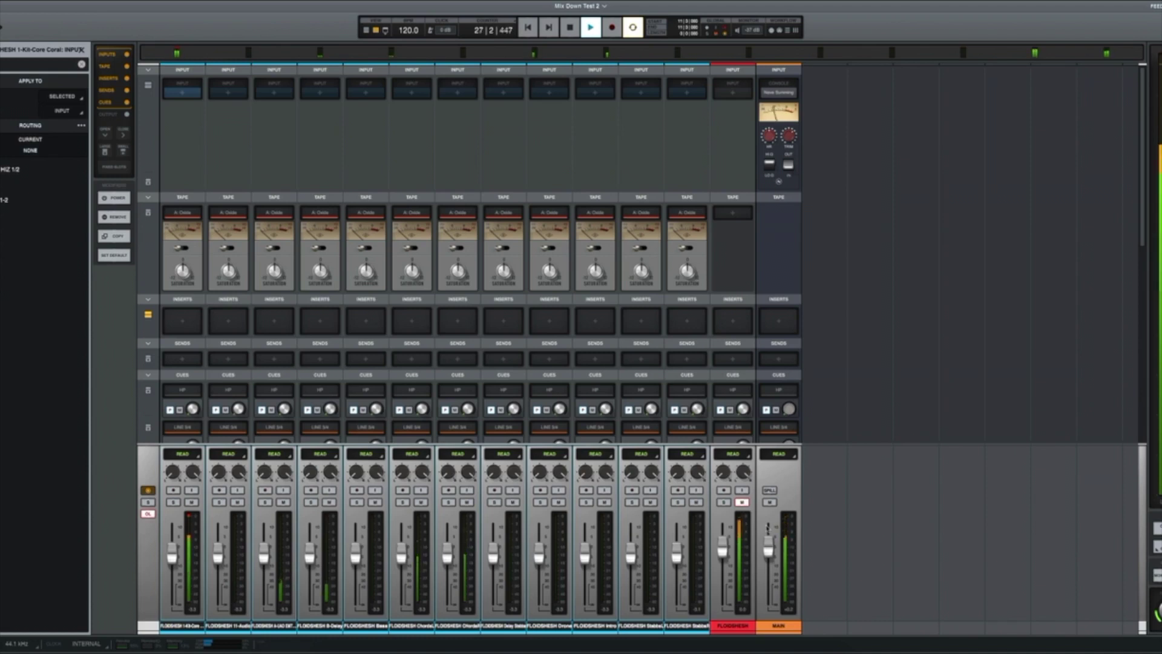
left_click(788, 164)
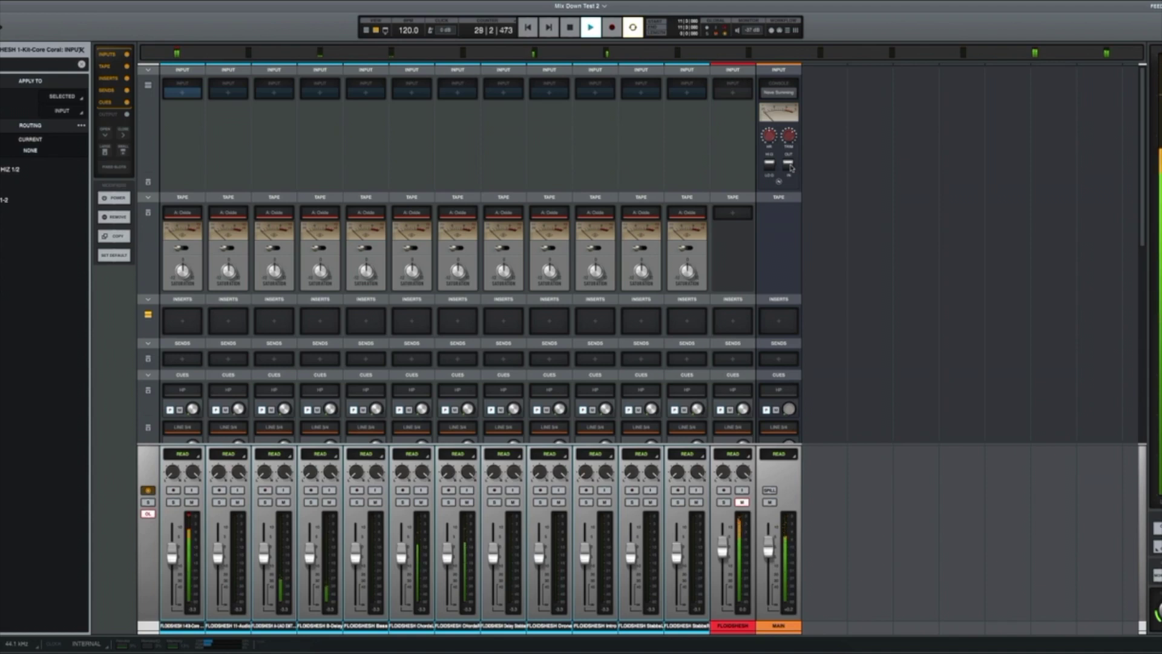
key("space")
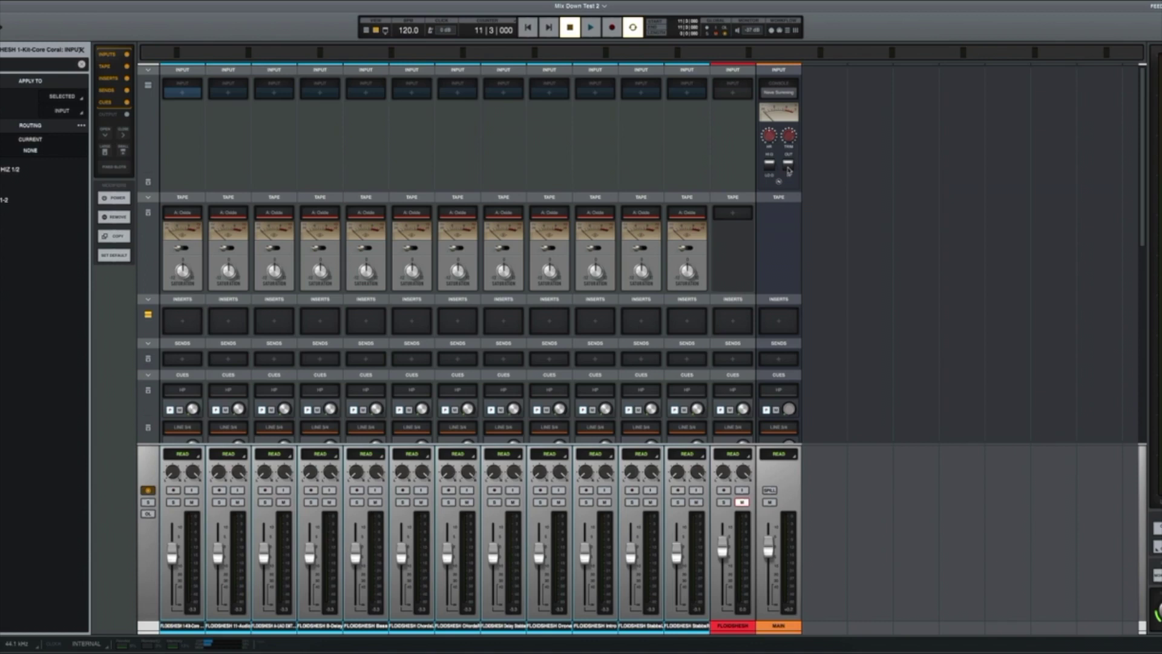
Play the mix once more to judge the Neve Summing on the Main output.
scroll(789, 170, "down", 1)
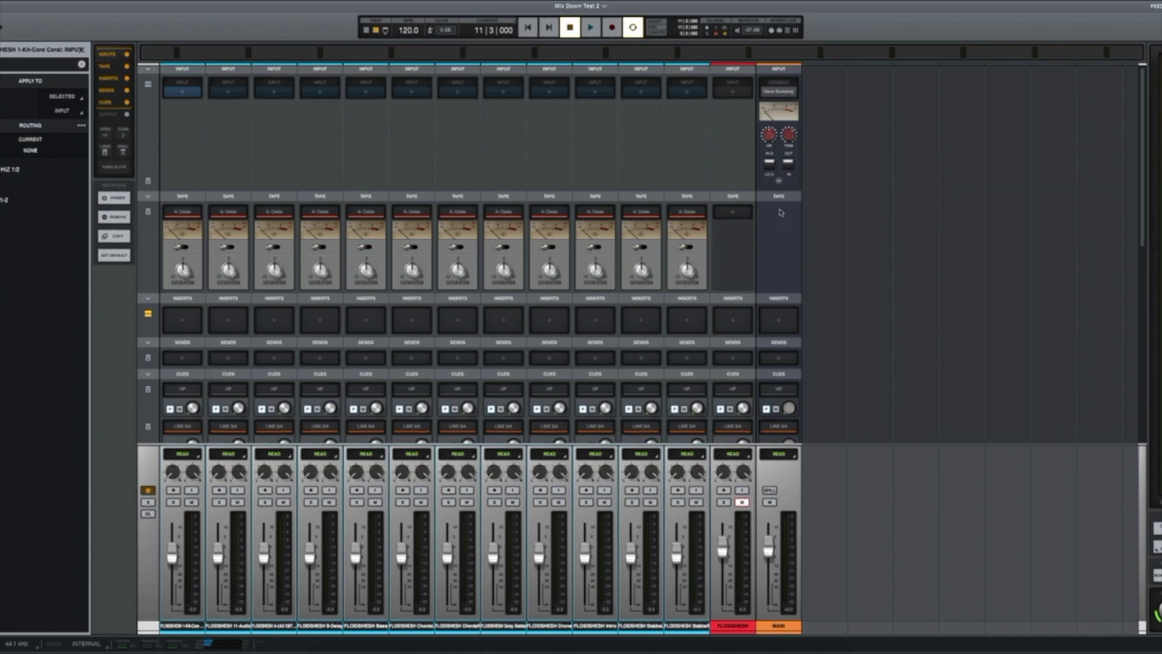
key("space")
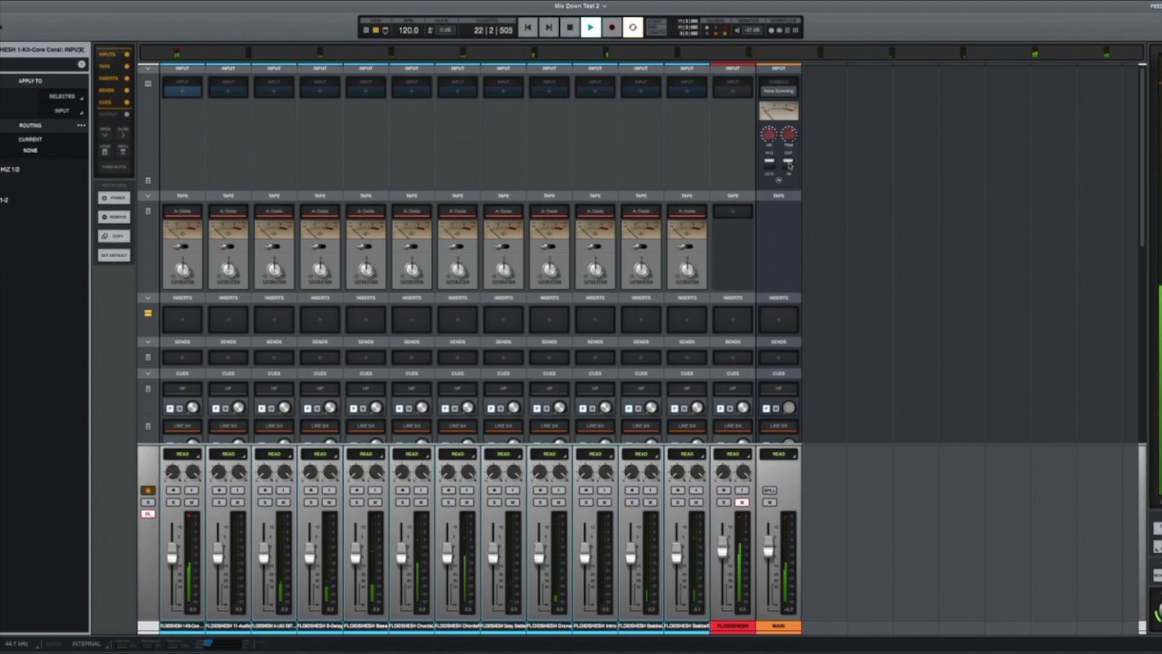
key("space")
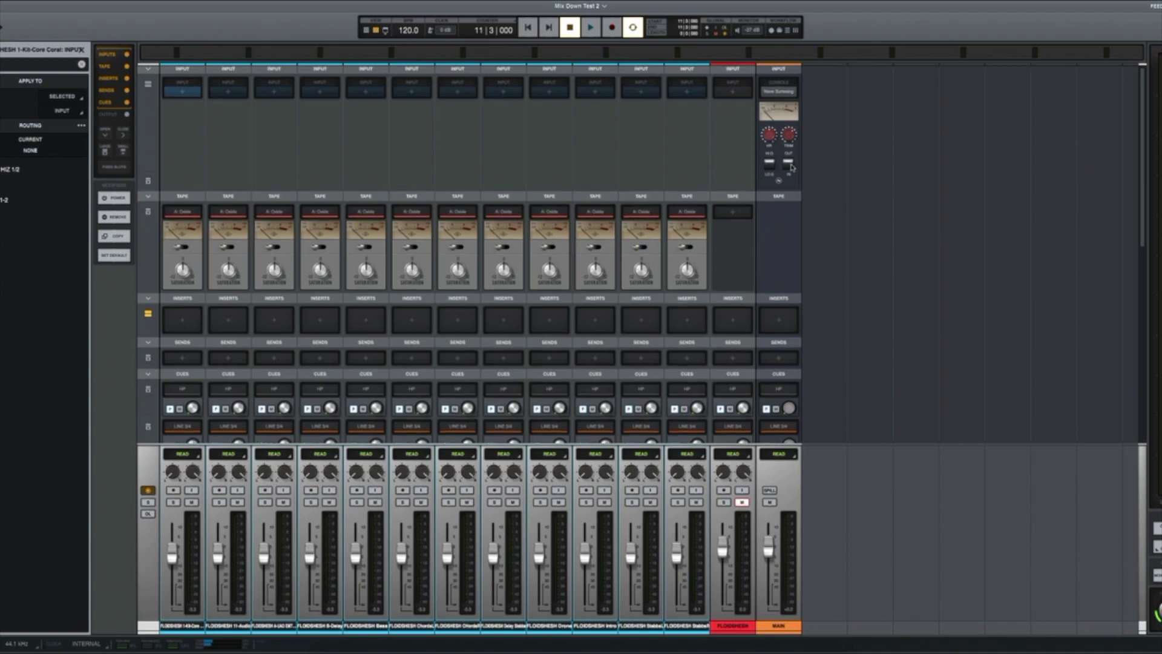
scroll(789, 173, "down", 8)
scroll(788, 179, "up", 8)
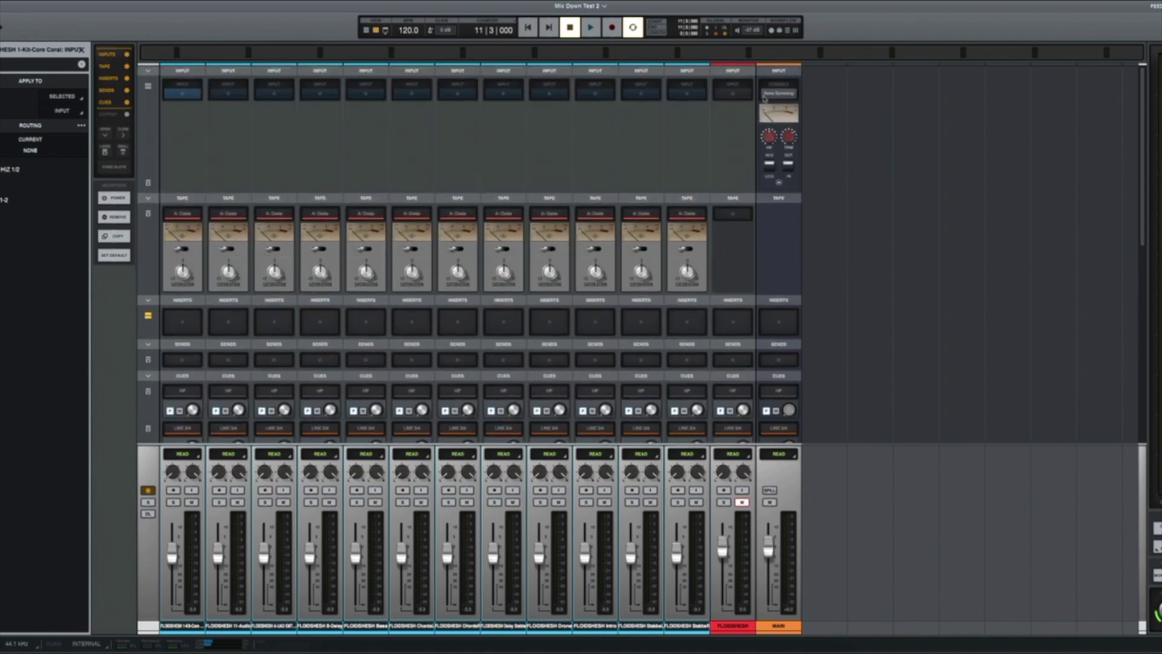
Play the mix from bar 11 with Neve Summing switched in, and re-engage the Oxide tape machines on the selected tracks.
key("space")
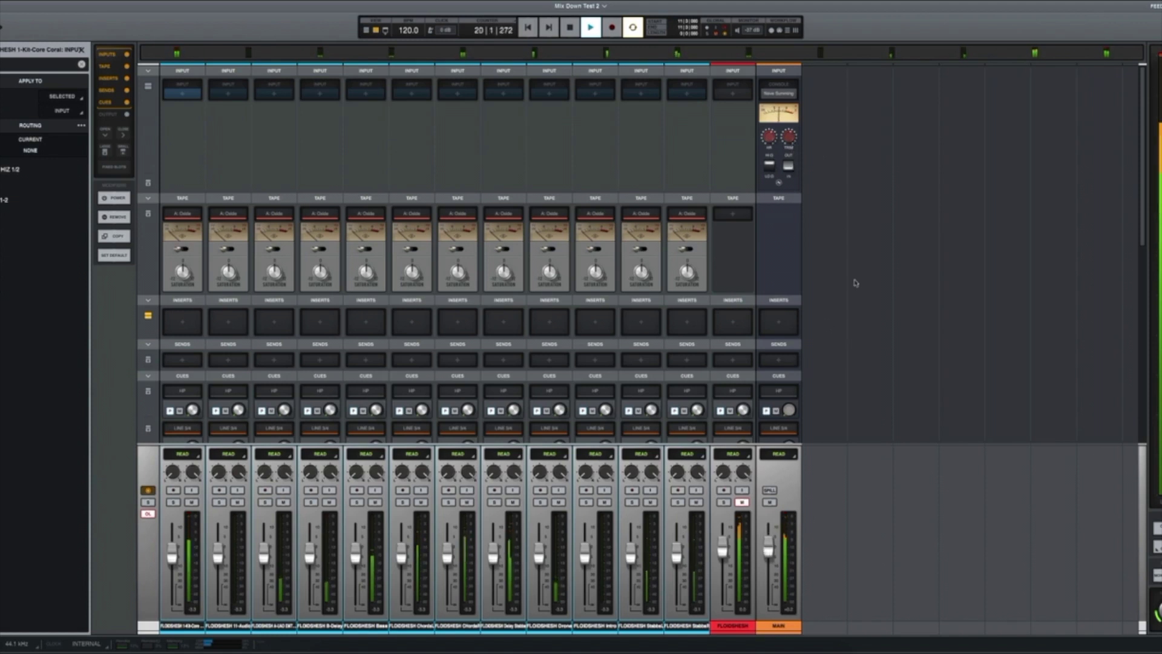
key("space")
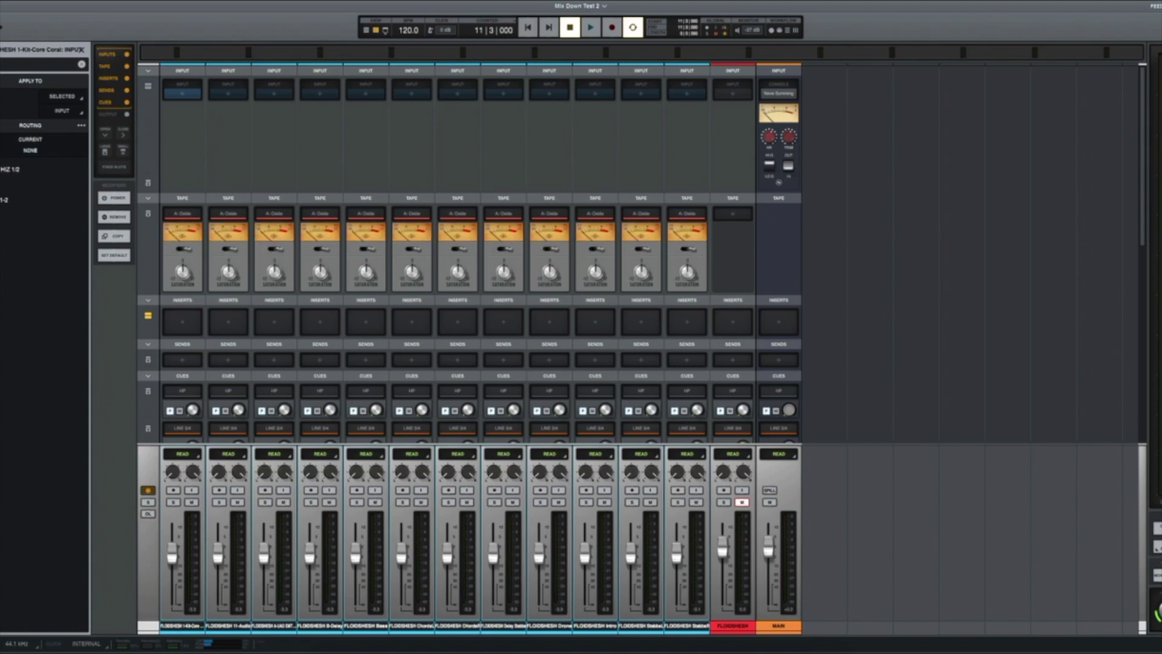
Audition the mix with Oxide tape engaged while switching Neve Summing out and in on the Main output, leaving it switched in.
key("space")
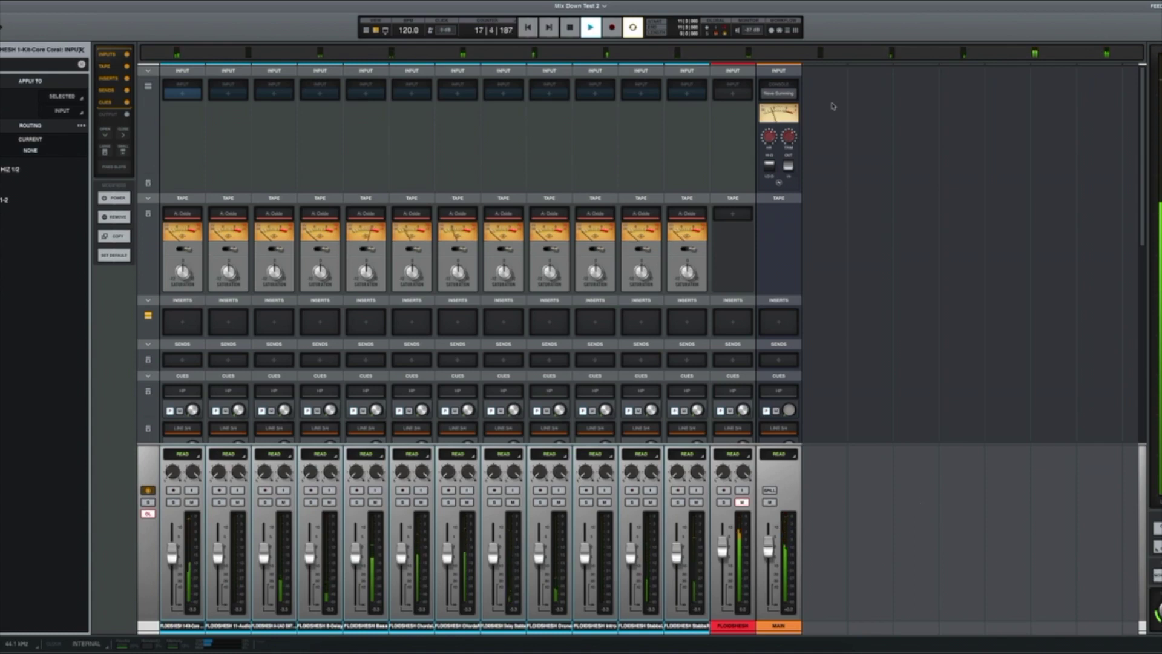
left_click(789, 165)
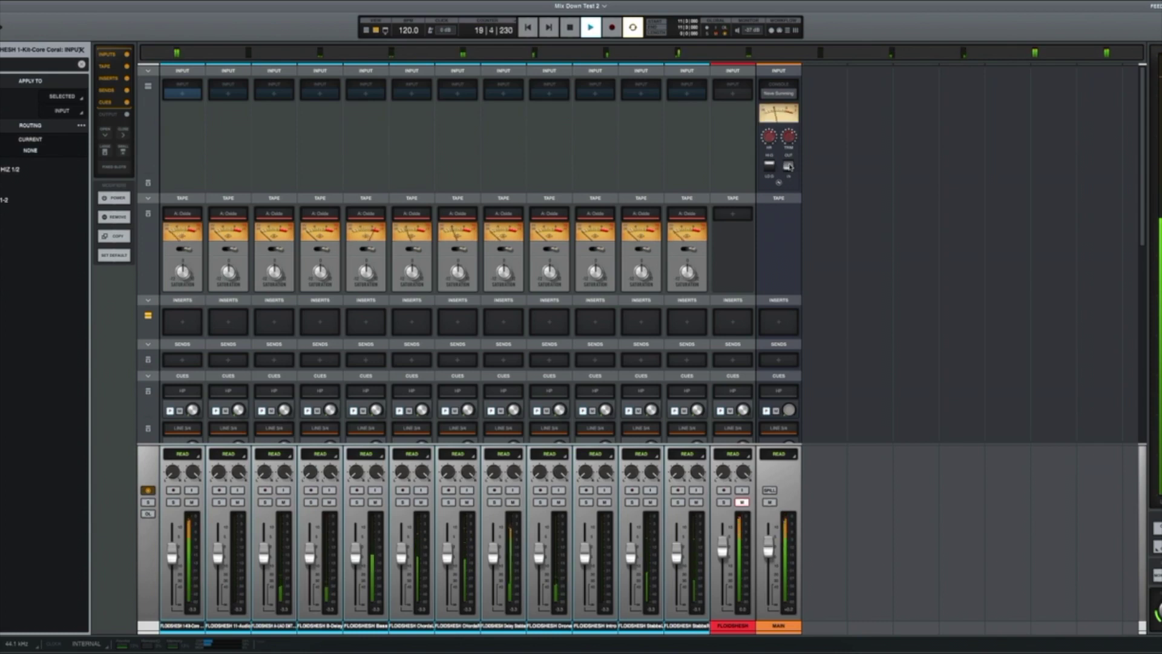
key("space")
key("Return")
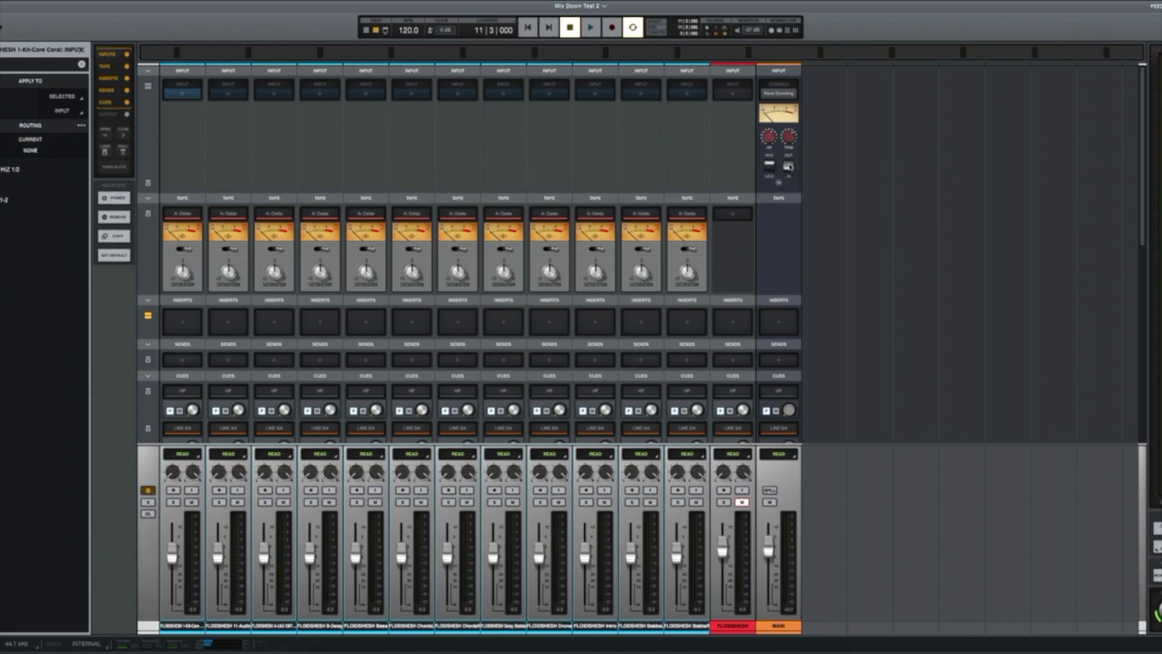
left_click(789, 166)
left_click(788, 166)
Switch to Ableton Live and play the original mix for comparison.
key("ctrl+Right")
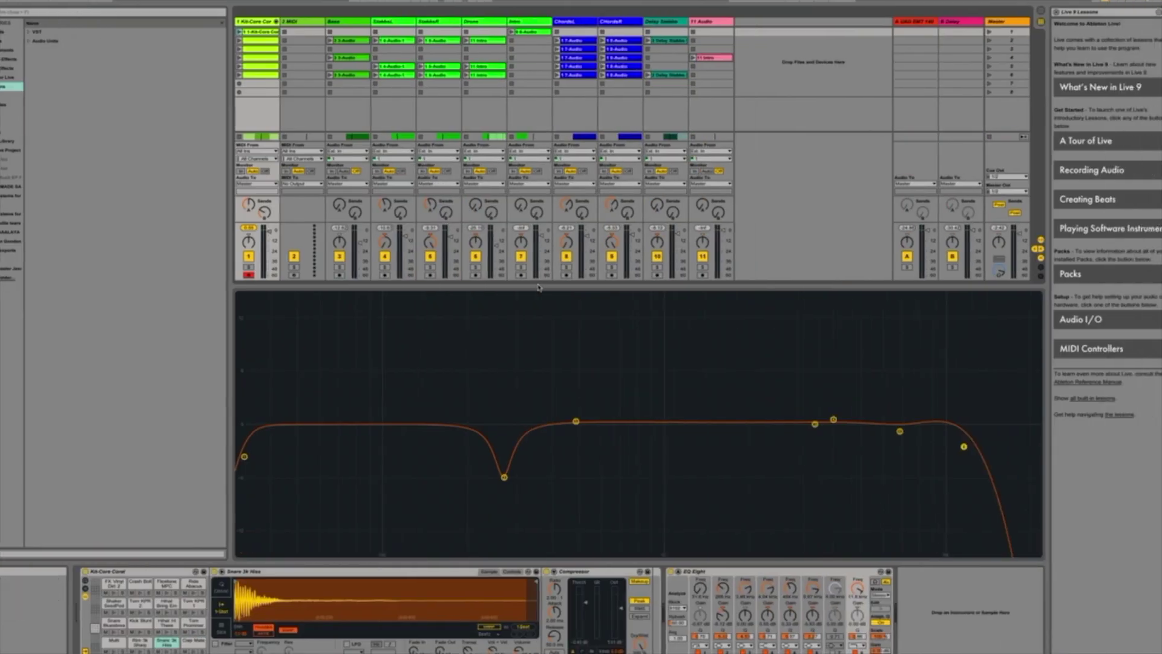
key("ctrl+Left")
key("ctrl+Right")
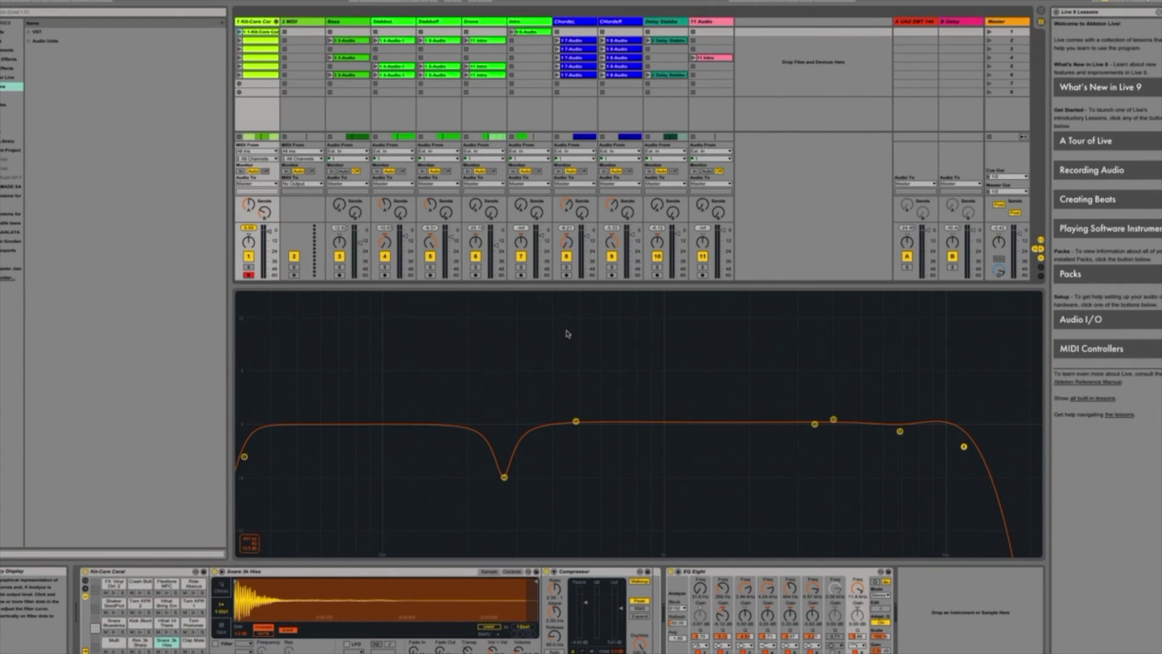
key("space")
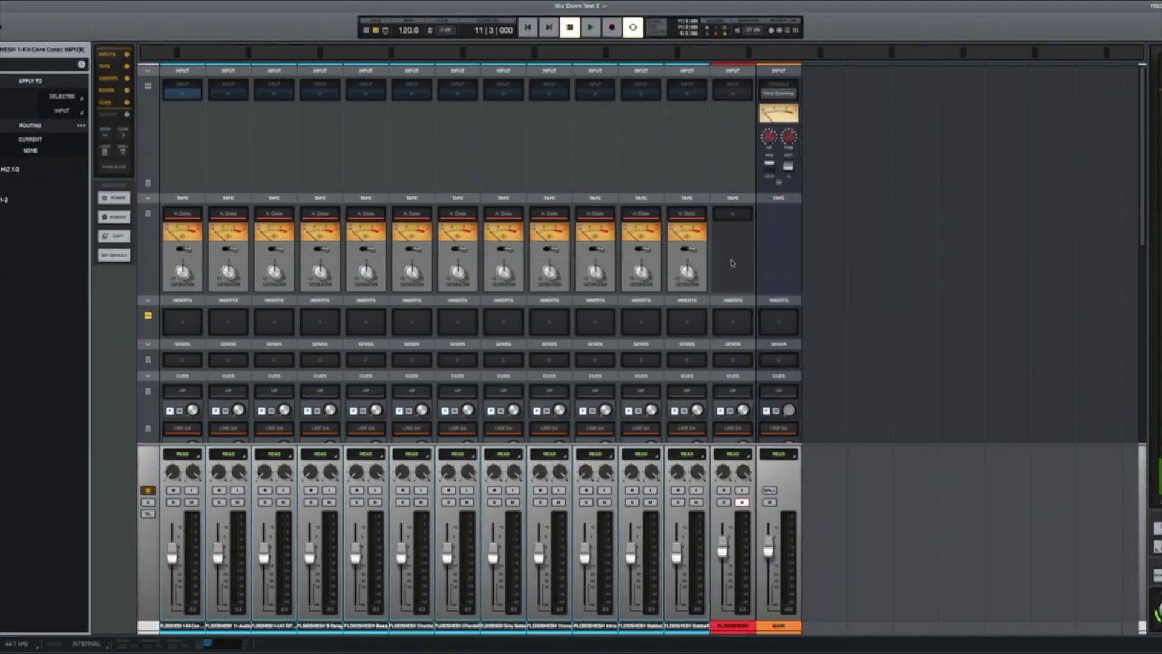
Return to LUNA and play the mix from bar 11 with Oxide tape and Neve Summing both engaged.
key("space")
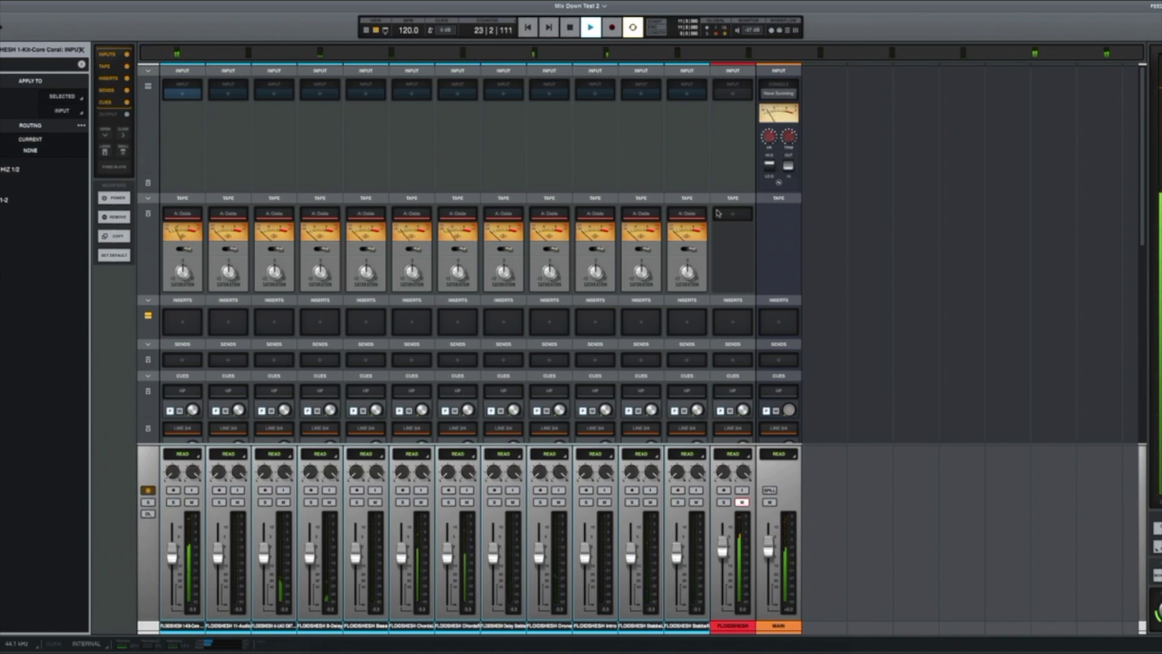
key("space")
scroll(671, 346, "down", 2)
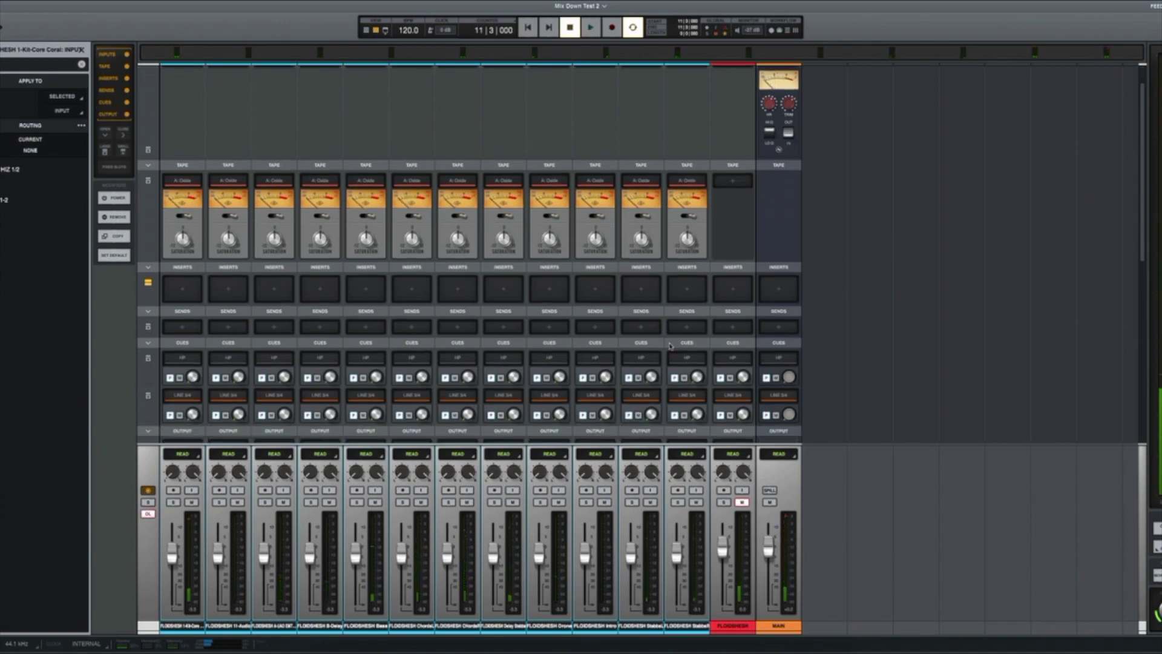